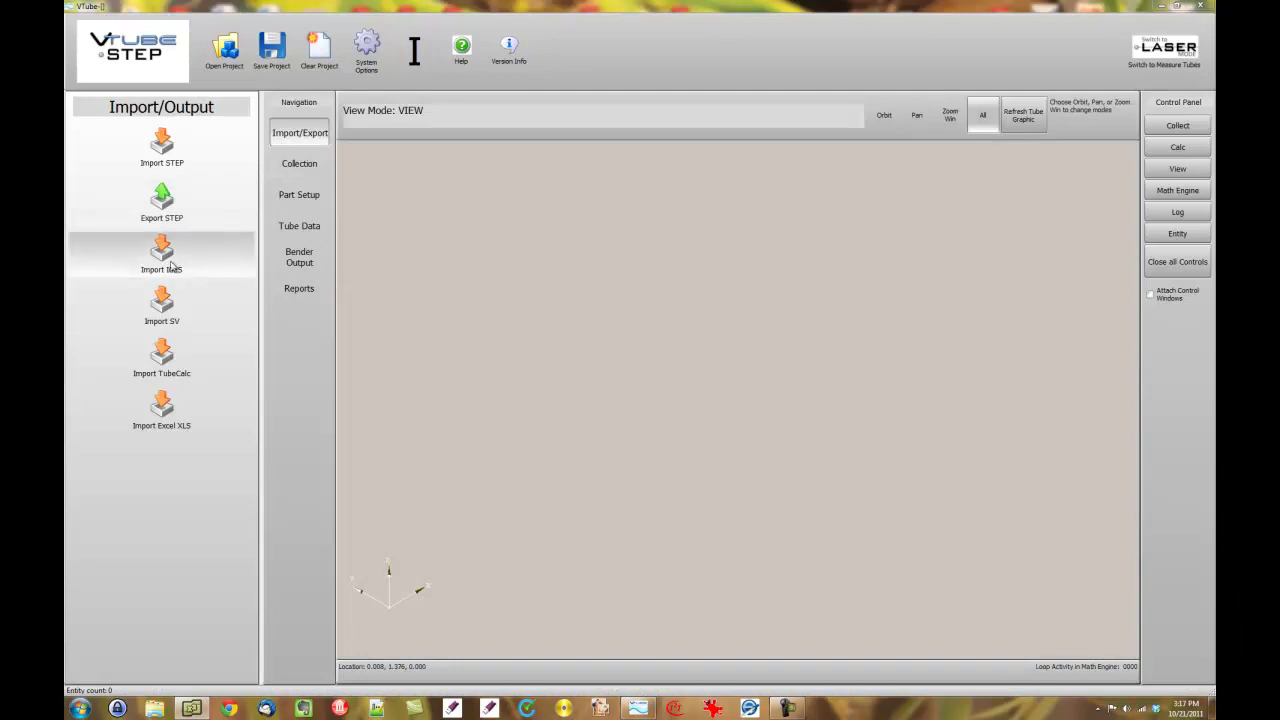
# - Import the IGES file TUBE MONITOR BAR.IGS from the Northern Metal Products folder
pyautogui.click(162, 255)
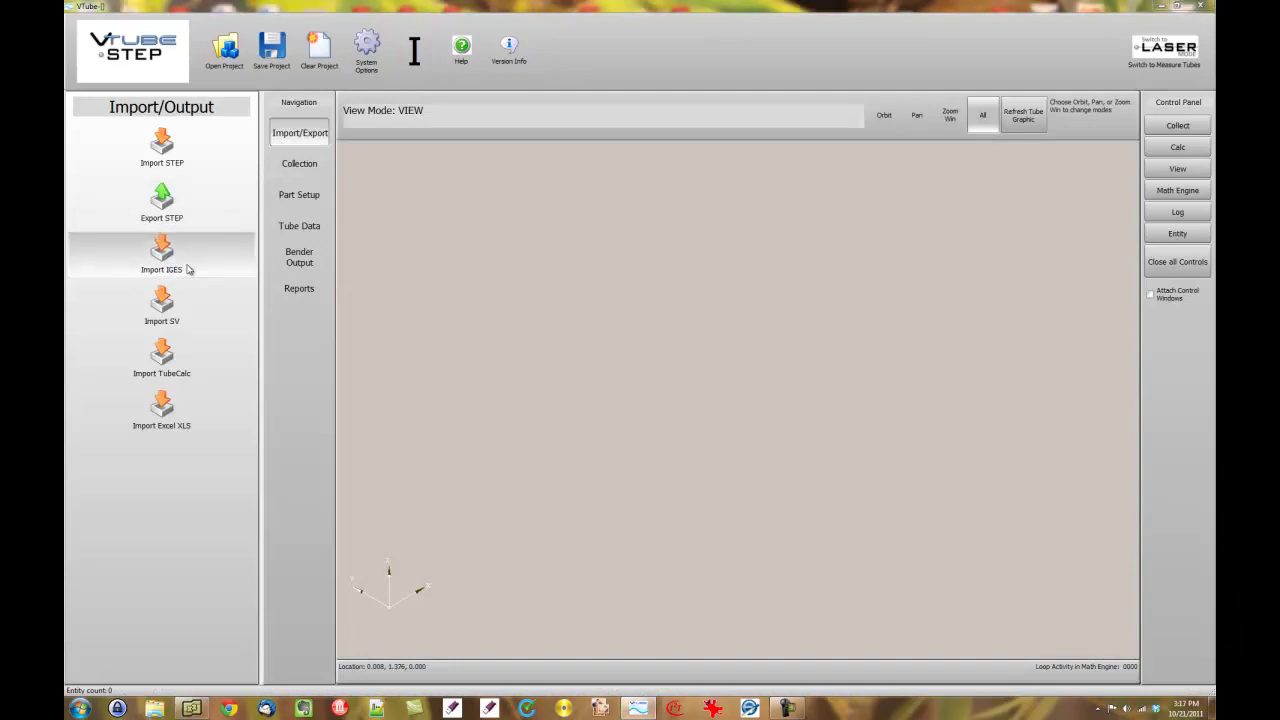
pyautogui.doubleClick(305, 95)
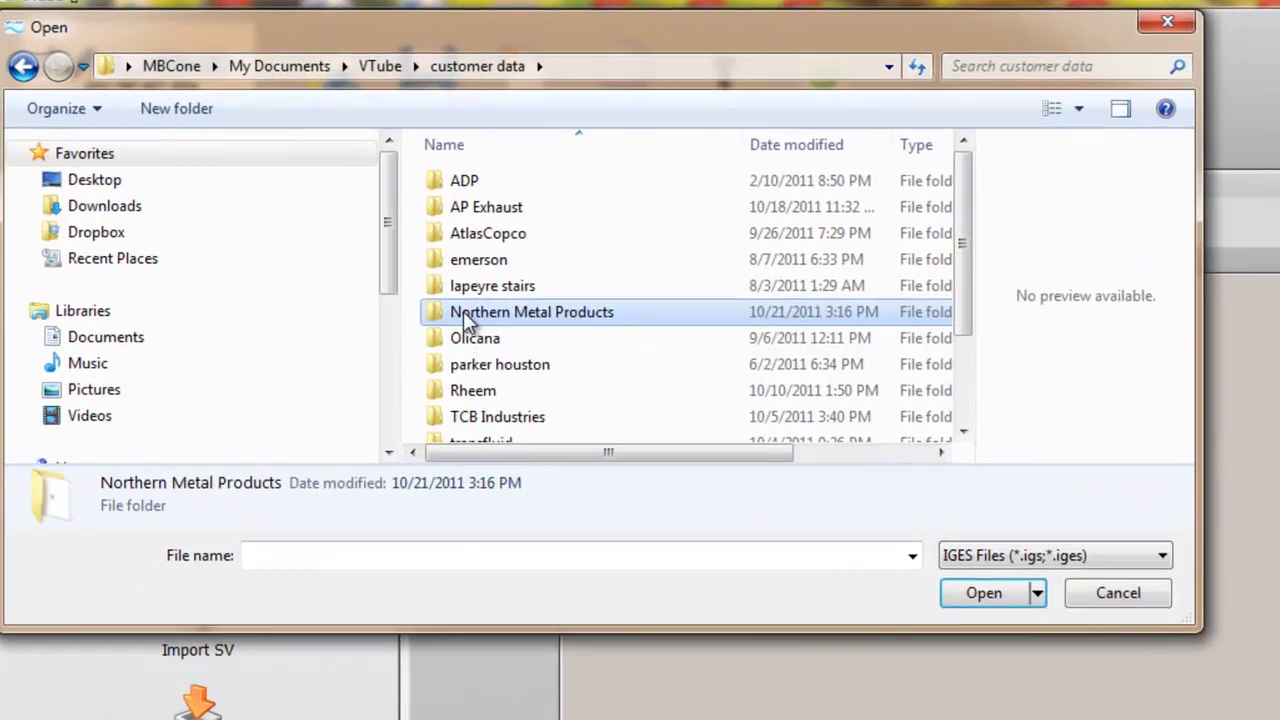
pyautogui.doubleClick(463, 311)
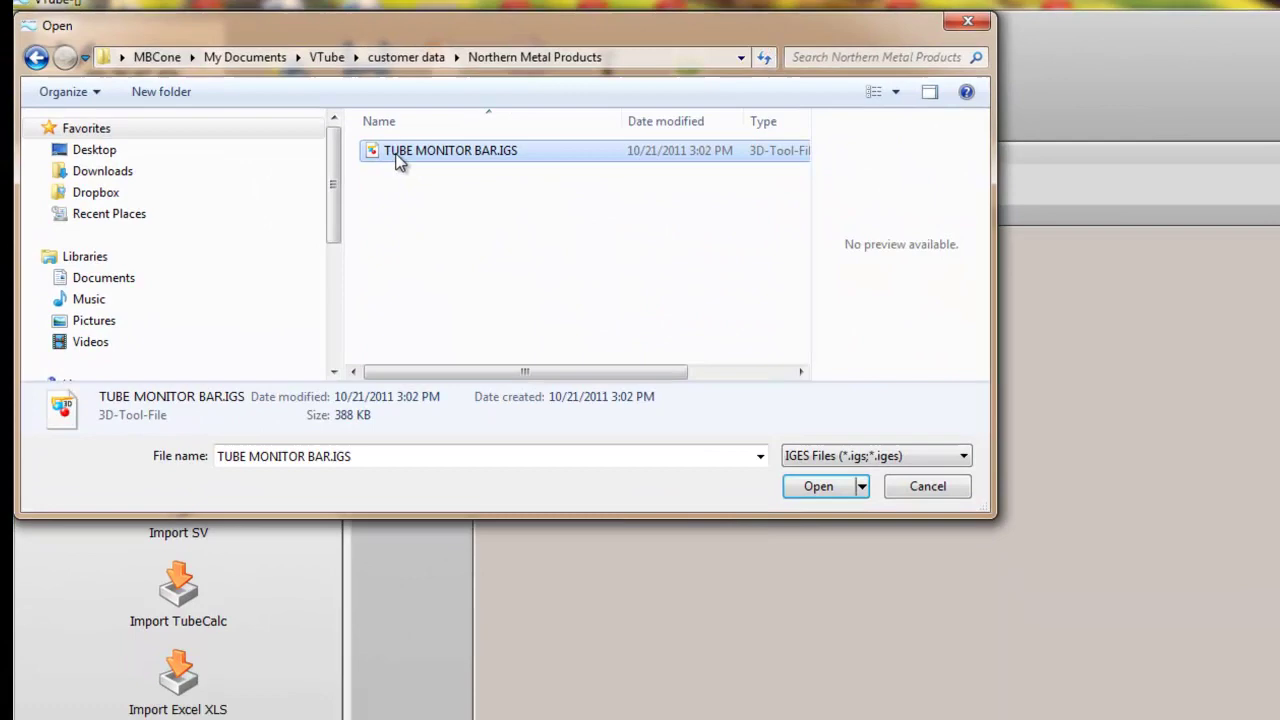
pyautogui.doubleClick(528, 181)
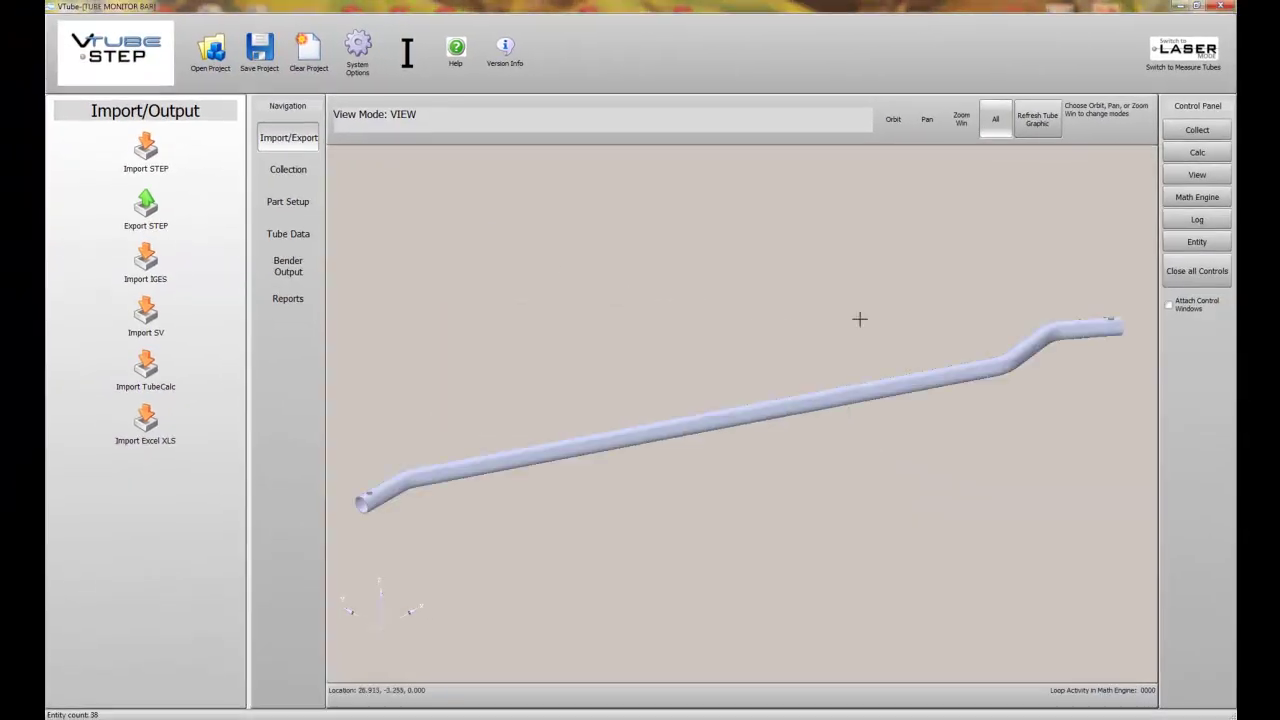
# - Set up cylinder centerline collection starting at straight 1, with automatic straight-number increment and continuous adding of surfaces enabled
pyautogui.click(1214, 130)
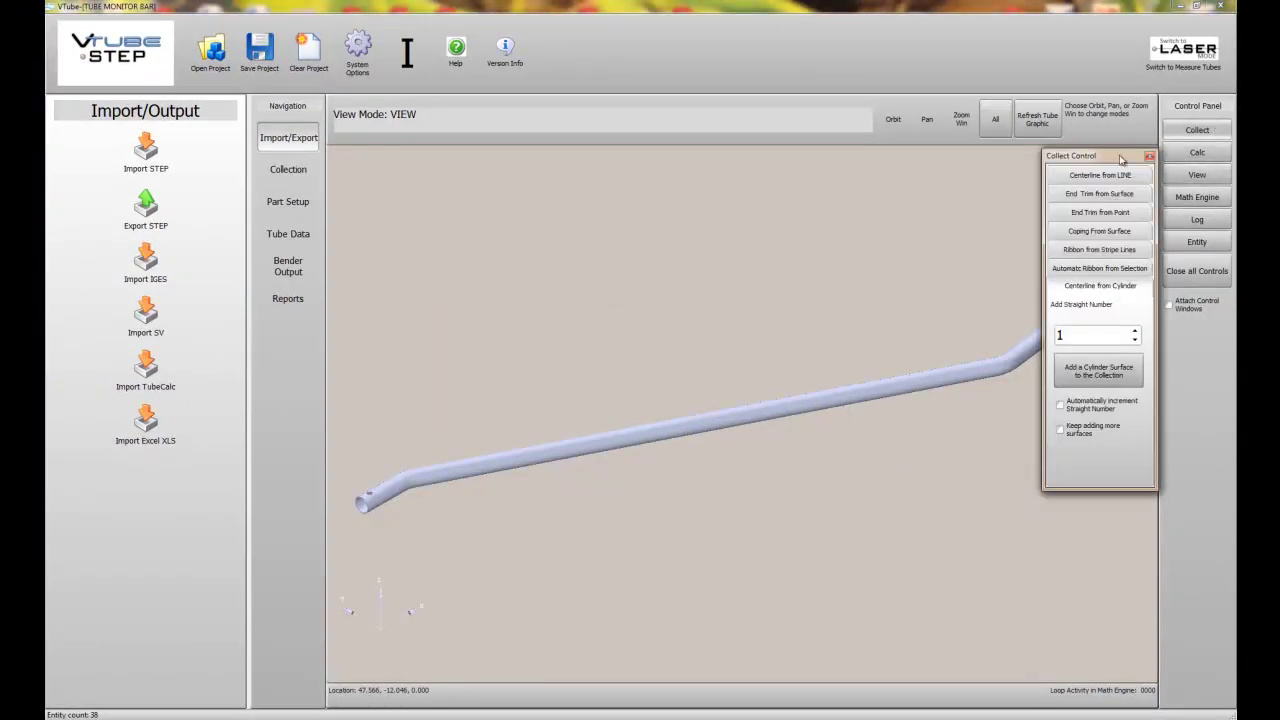
pyautogui.moveTo(820, 217); pyautogui.dragTo(775, 198)
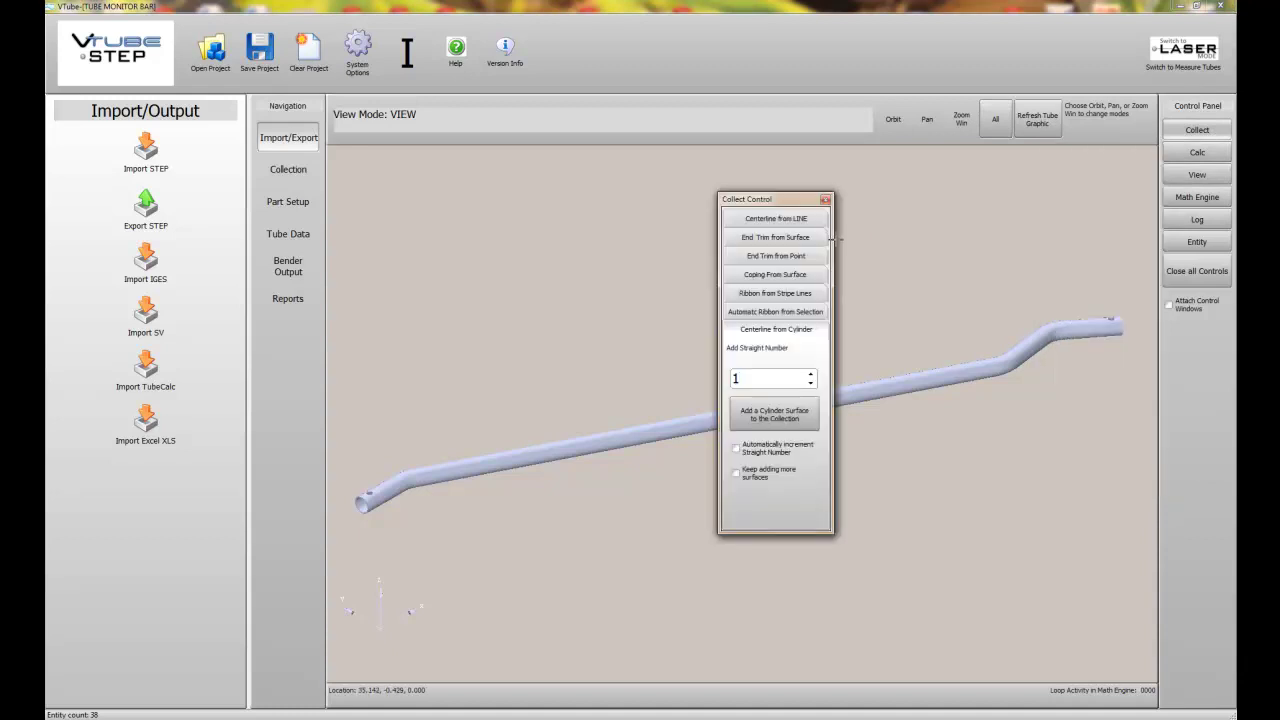
pyautogui.click(777, 452)
pyautogui.click(770, 474)
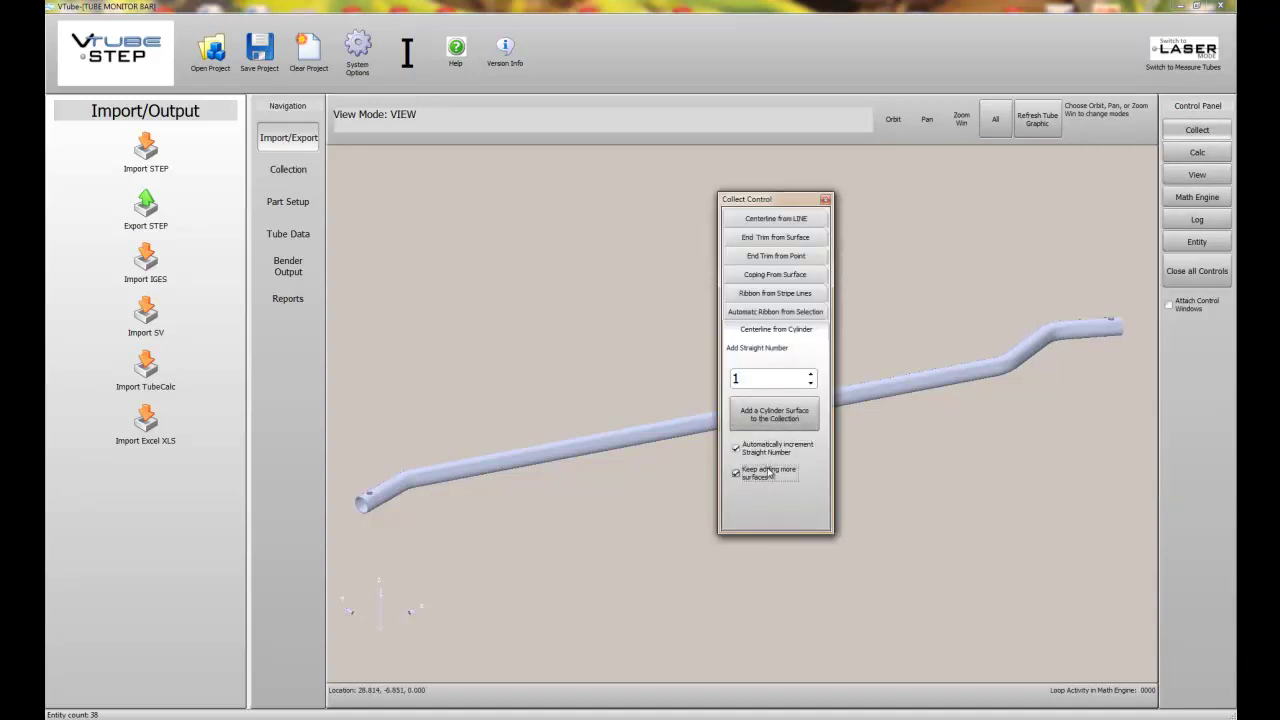
# - Add the outer cylinder surfaces of the tube's four straights to the collection in sequence as straights 1 to 4
pyautogui.click(755, 418)
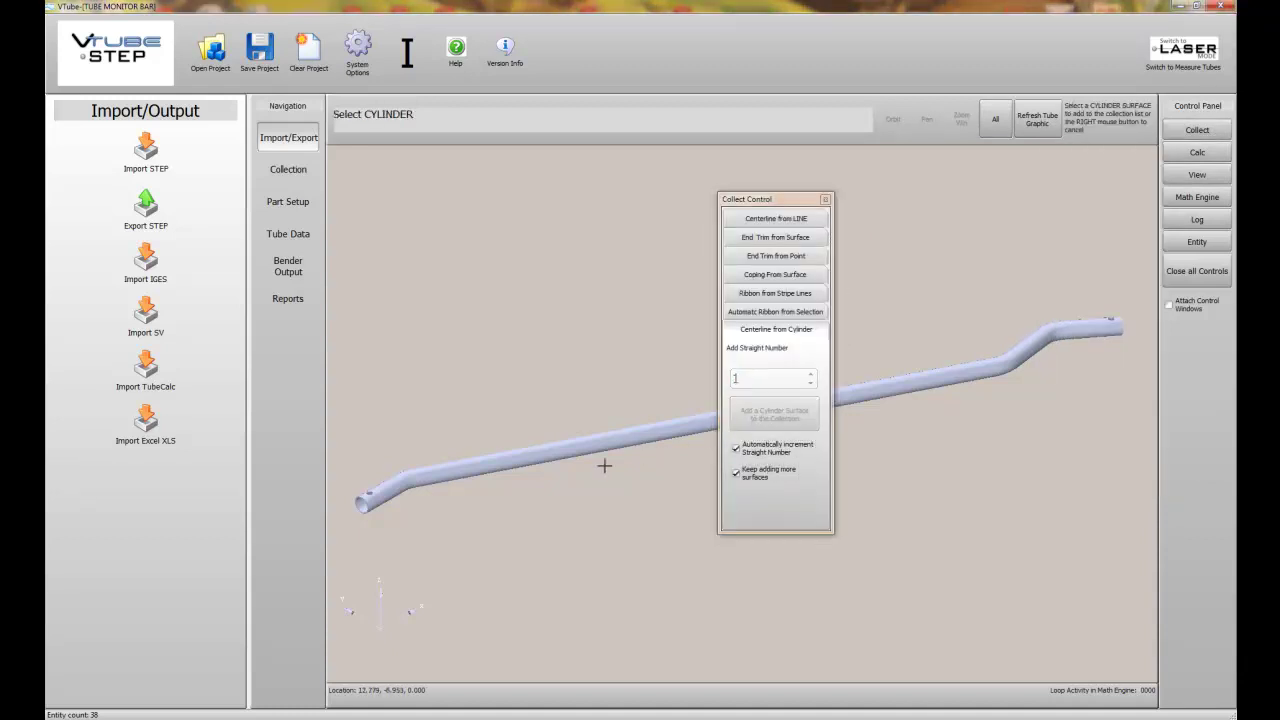
pyautogui.click(383, 500)
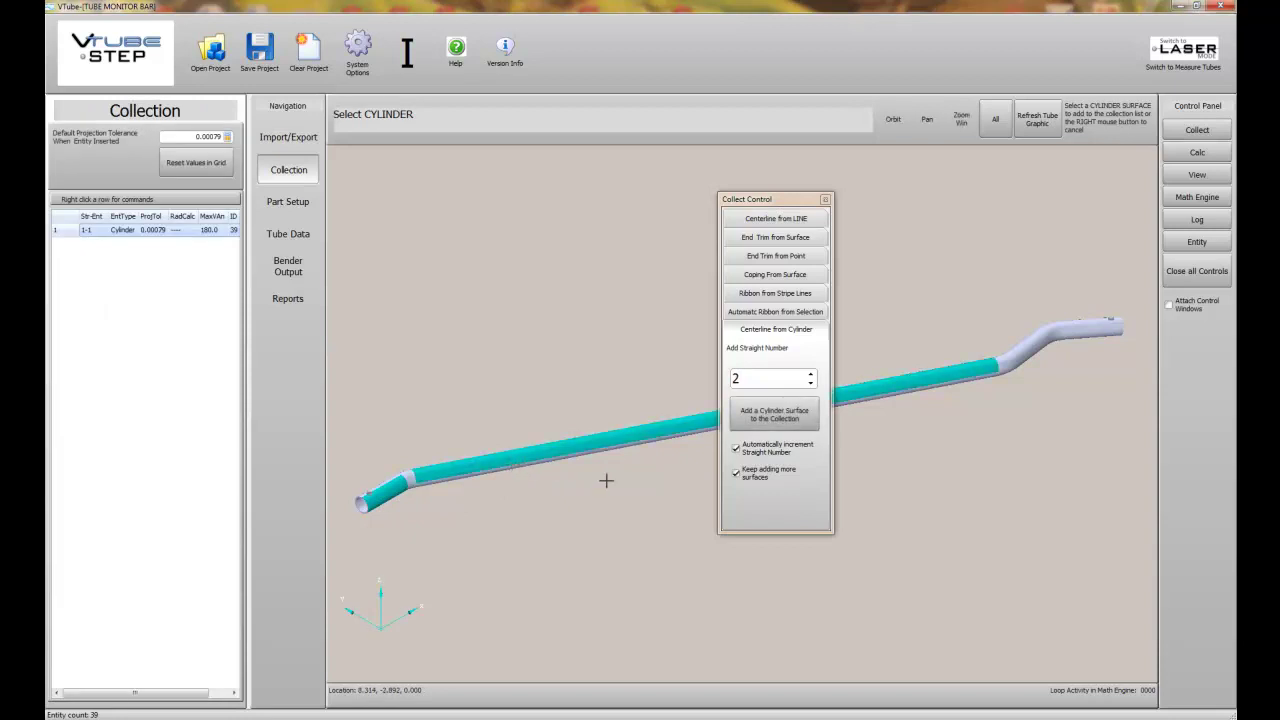
pyautogui.click(985, 372)
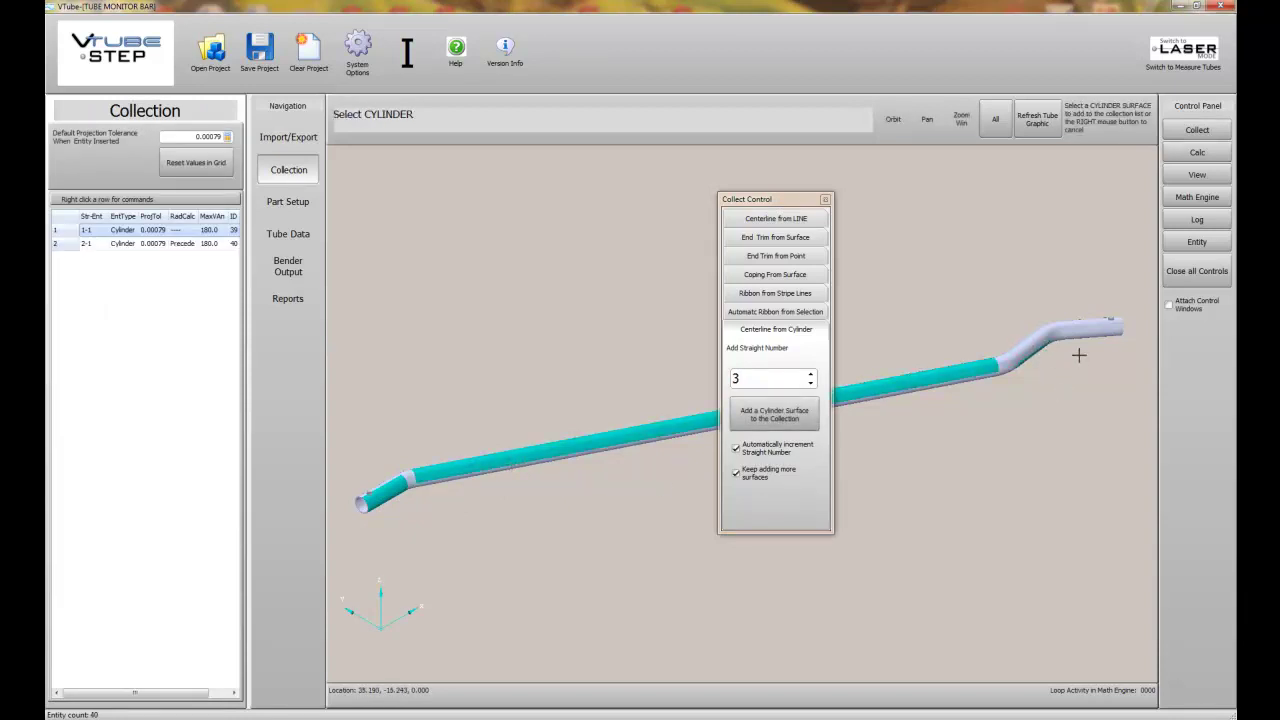
pyautogui.click(1082, 336)
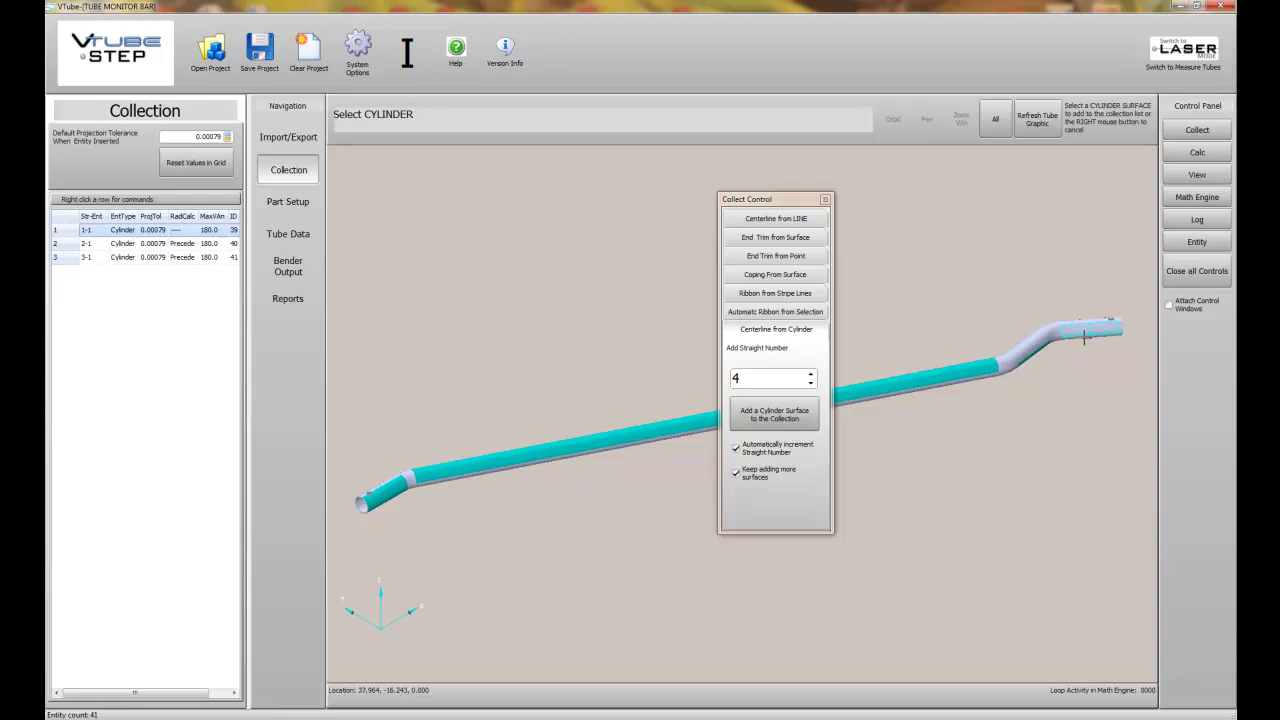
pyautogui.click(957, 385)
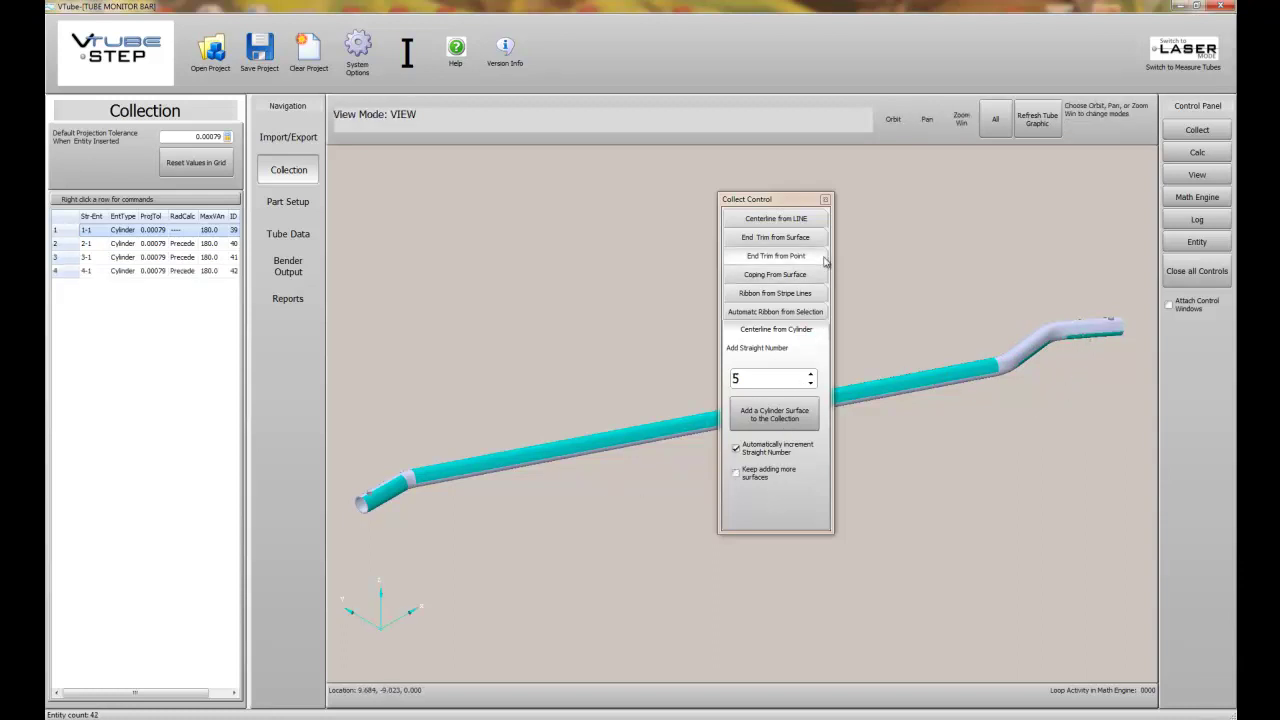
pyautogui.click(825, 200)
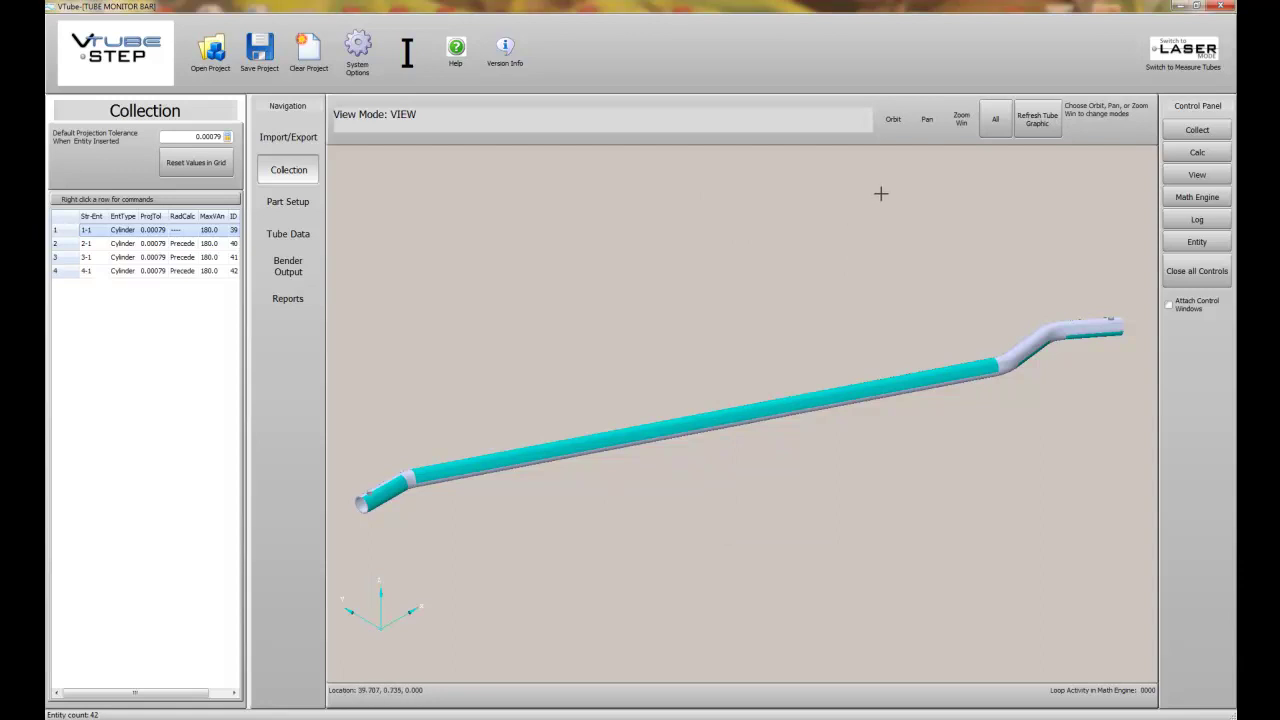
# - Add the inner wall cylinder at the tube's open end to the collection for straight 1, with automatic straight-number increment turned off
pyautogui.click(893, 119)
pyautogui.moveTo(506, 383); pyautogui.dragTo(757, 440)
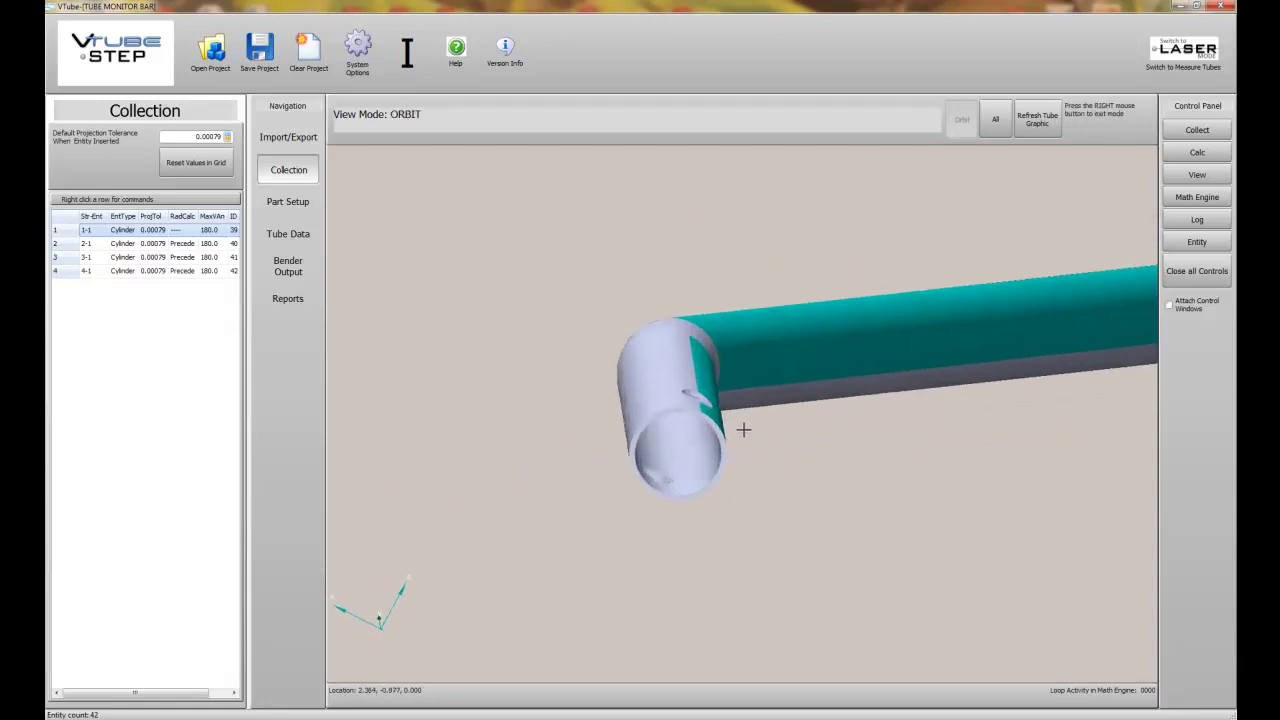
pyautogui.scroll(3, 734, 426)
pyautogui.rightClick(1040, 307)
pyautogui.click(1197, 130)
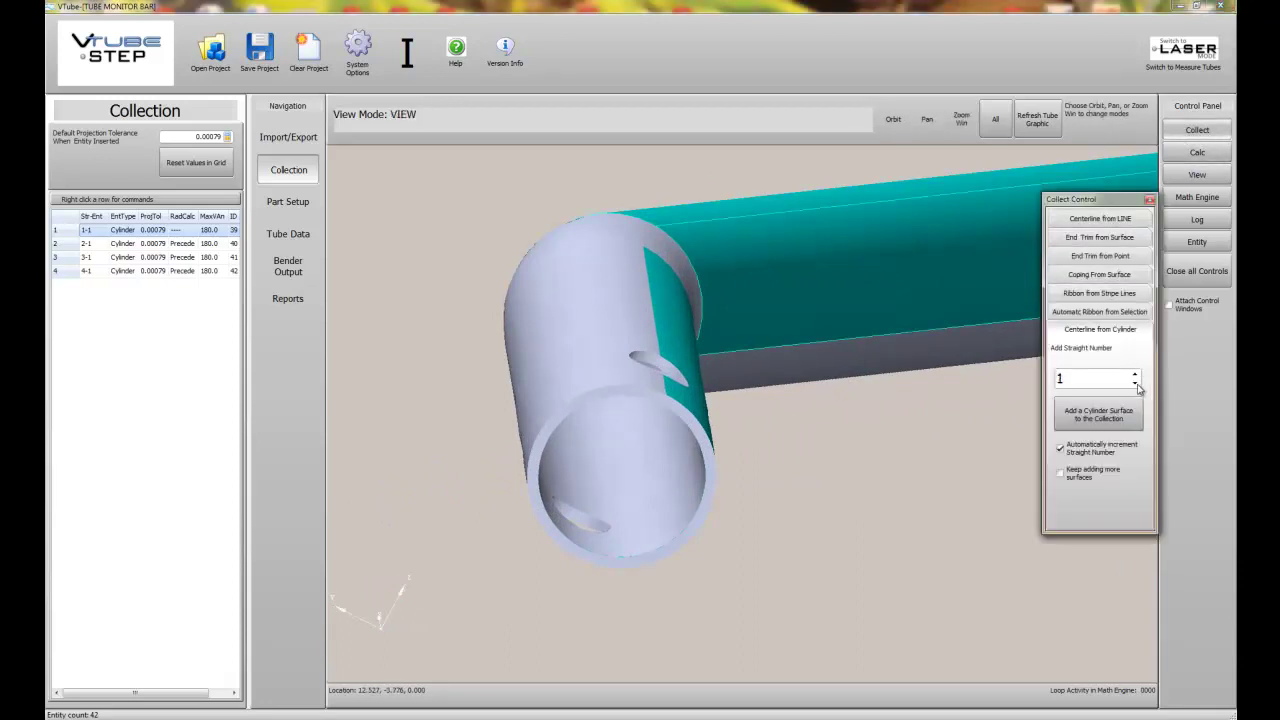
pyautogui.click(1094, 448)
pyautogui.click(1090, 414)
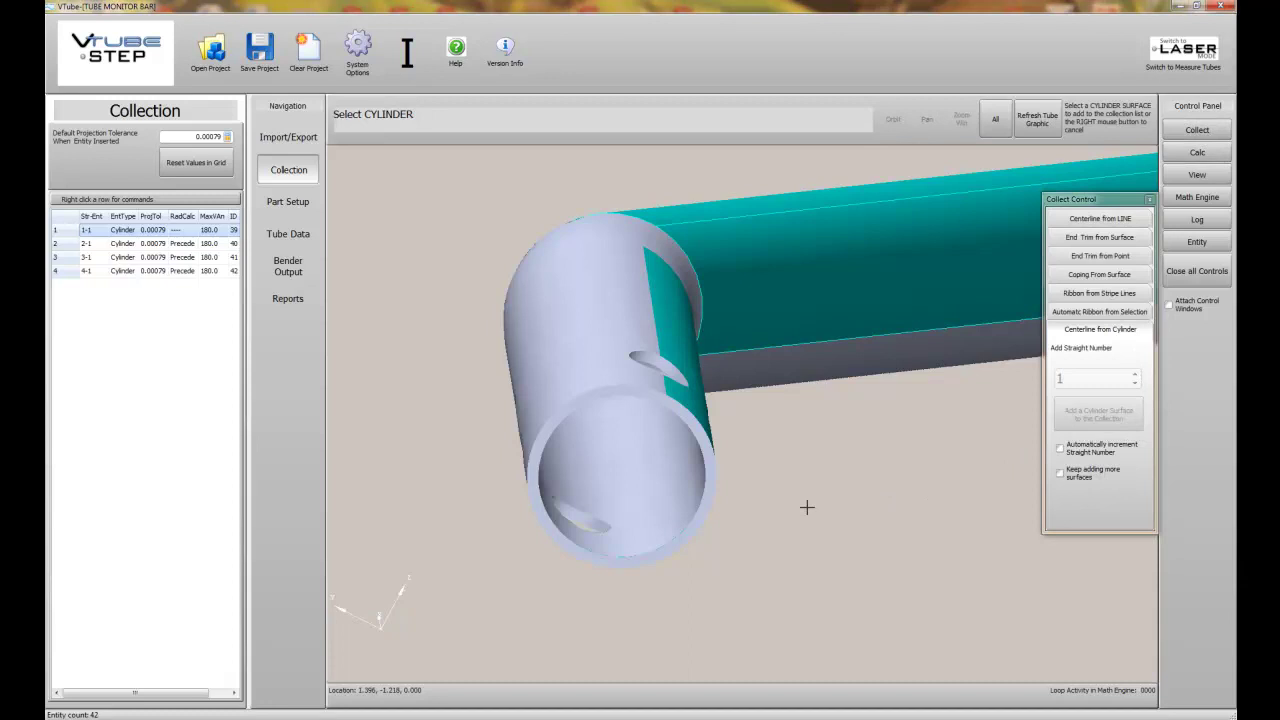
pyautogui.click(689, 492)
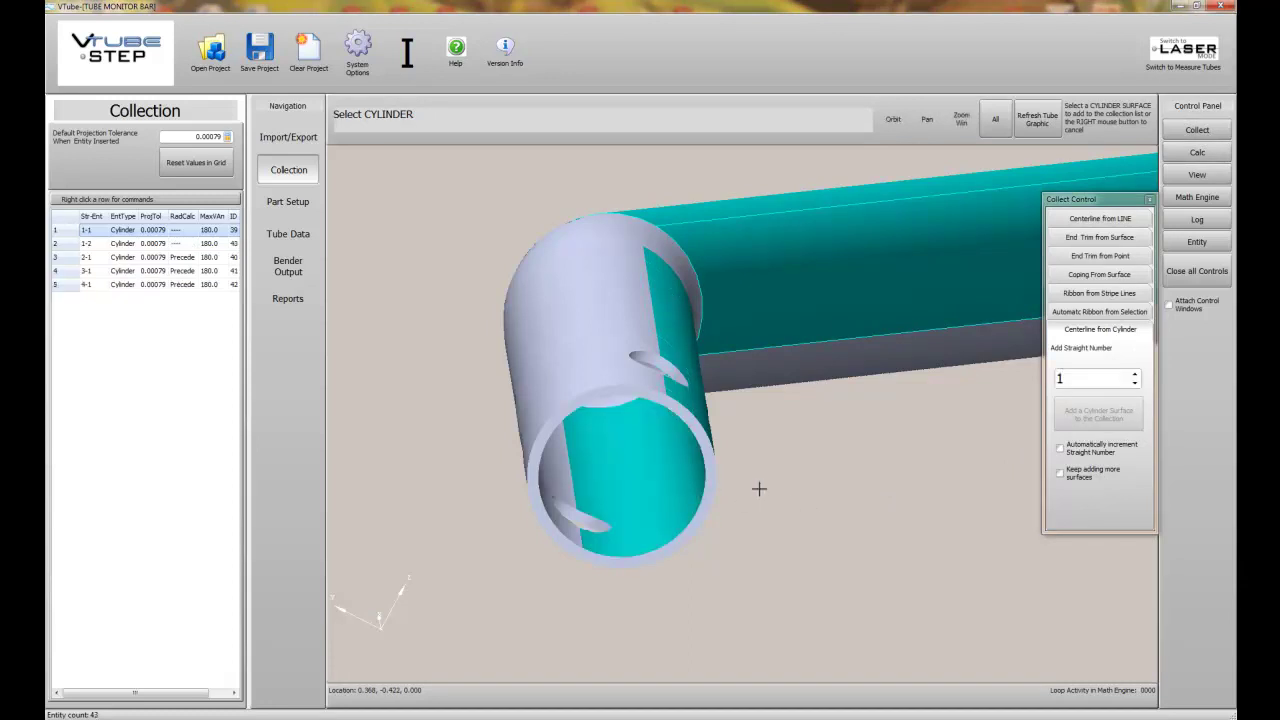
pyautogui.click(903, 123)
pyautogui.moveTo(760, 403); pyautogui.dragTo(793, 452)
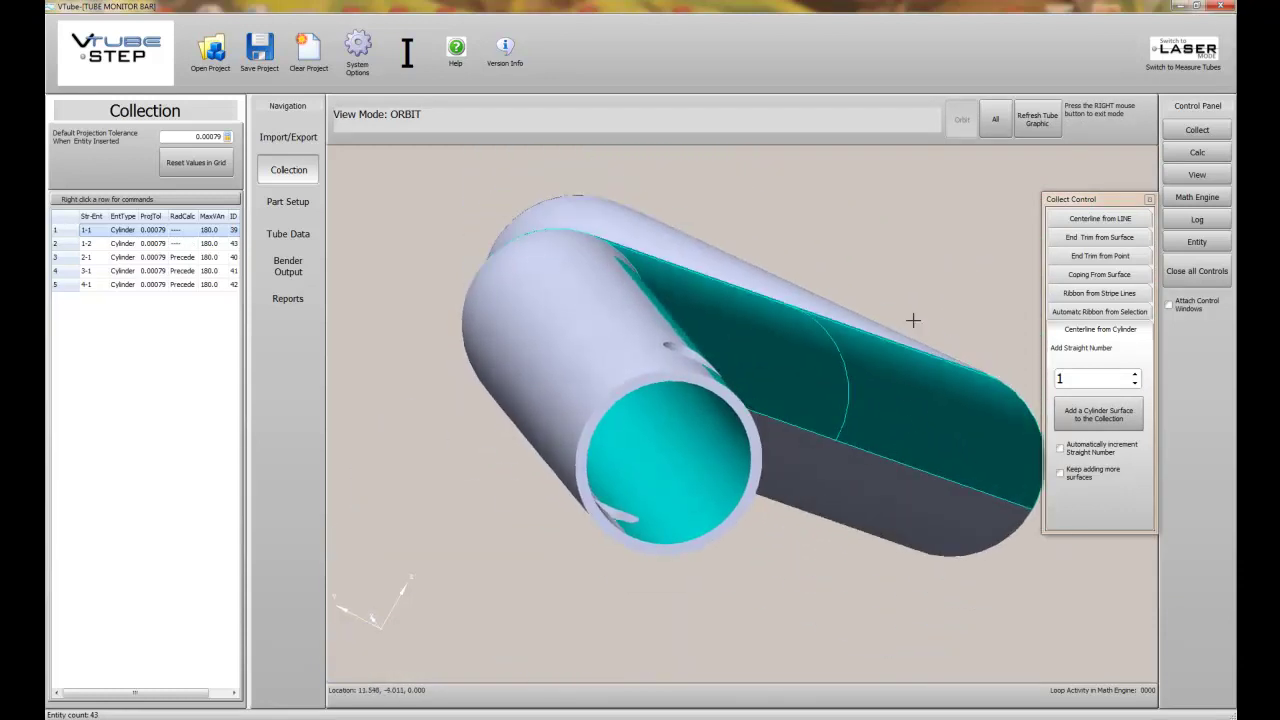
pyautogui.click(1149, 199)
# - Generate the tube model from the collected cylinders with diameter and wall calculation enabled, and close the calculation controls
pyautogui.scroll(-2, 900, 266)
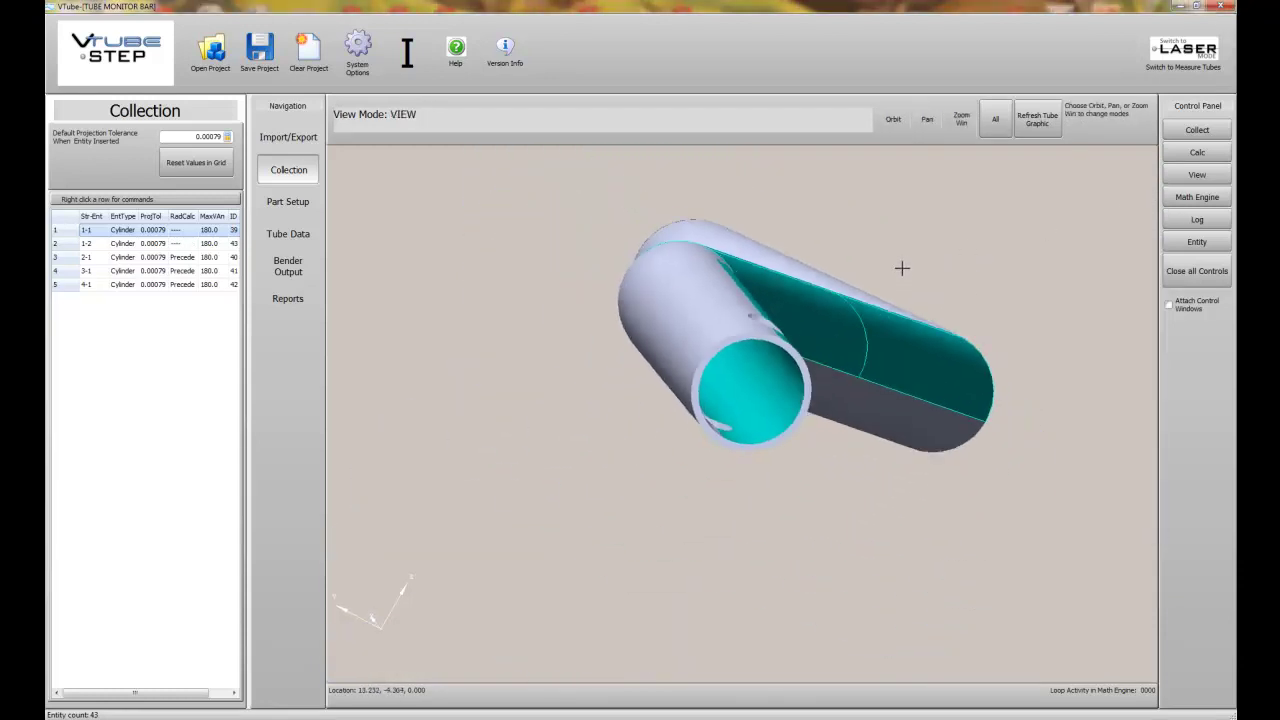
pyautogui.click(893, 119)
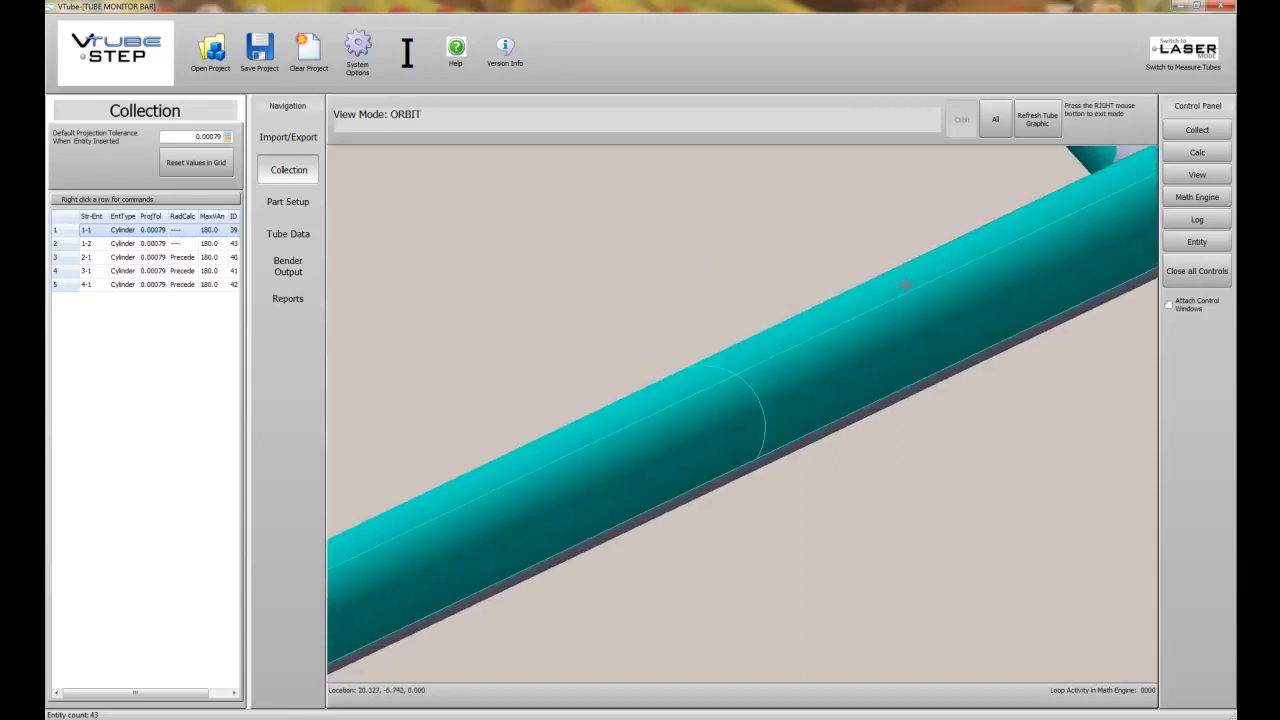
pyautogui.click(1004, 121)
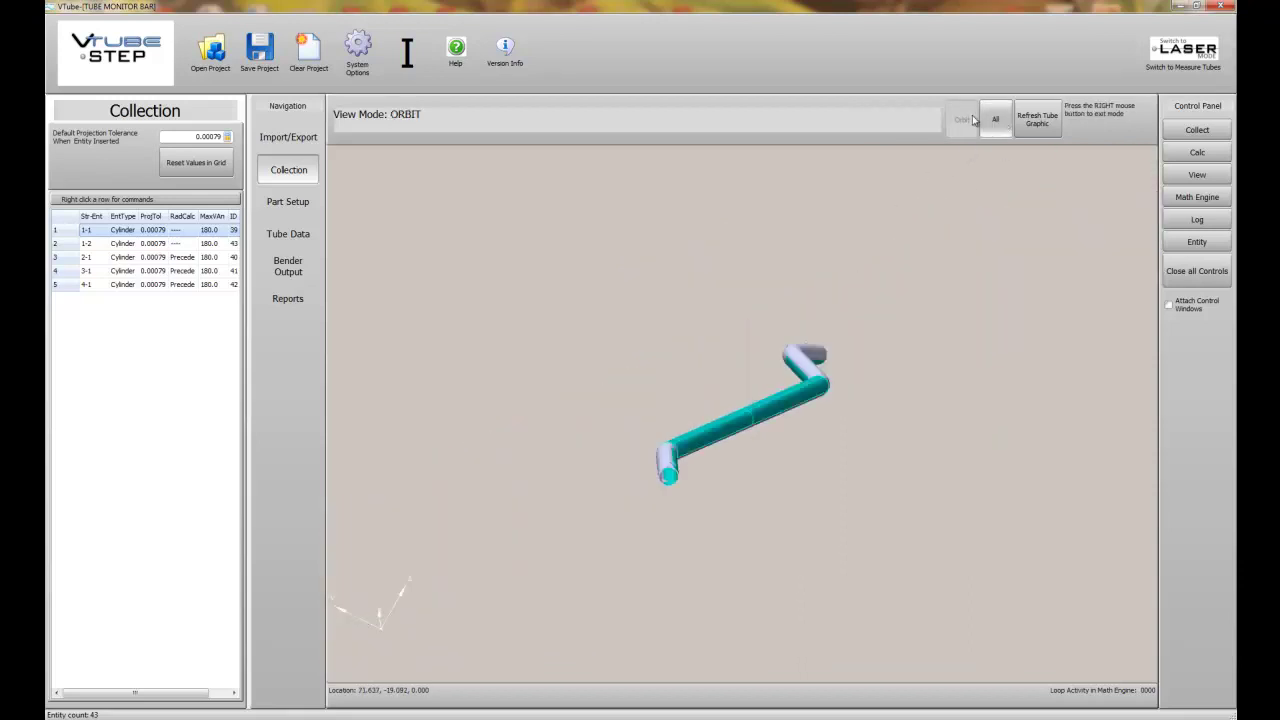
pyautogui.moveTo(903, 206); pyautogui.dragTo(794, 311)
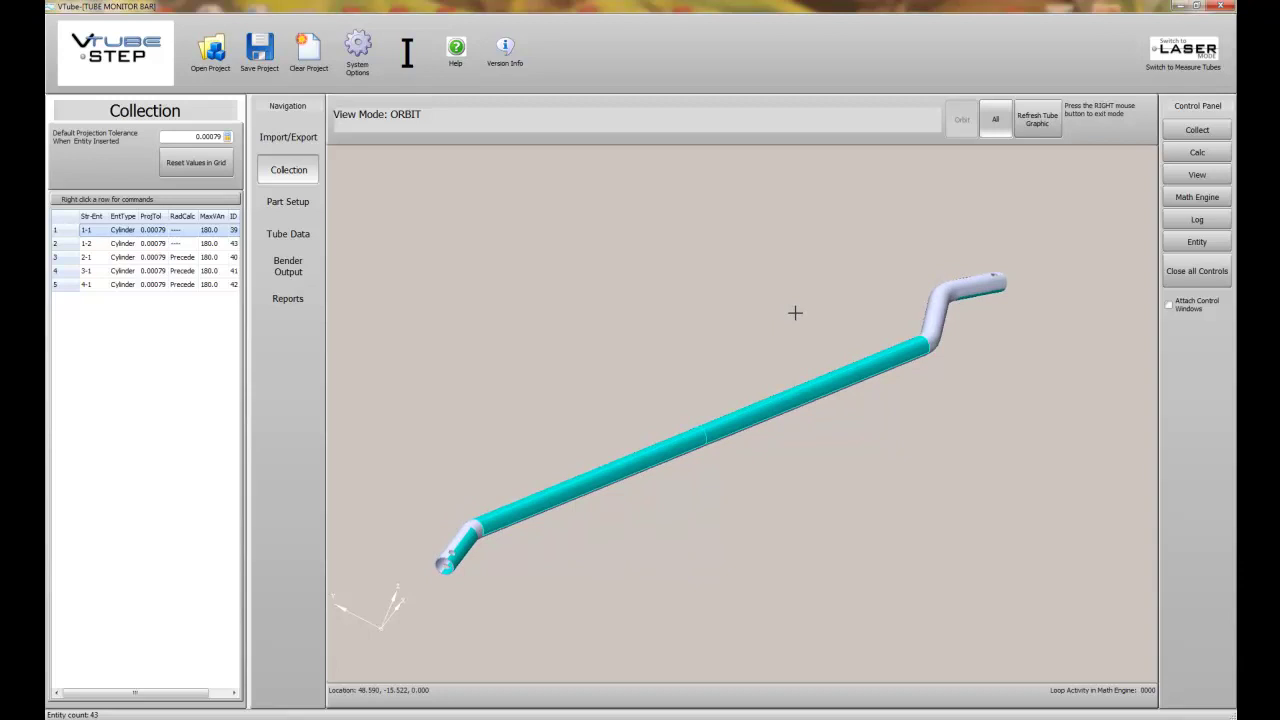
pyautogui.rightClick(771, 294)
pyautogui.click(1197, 152)
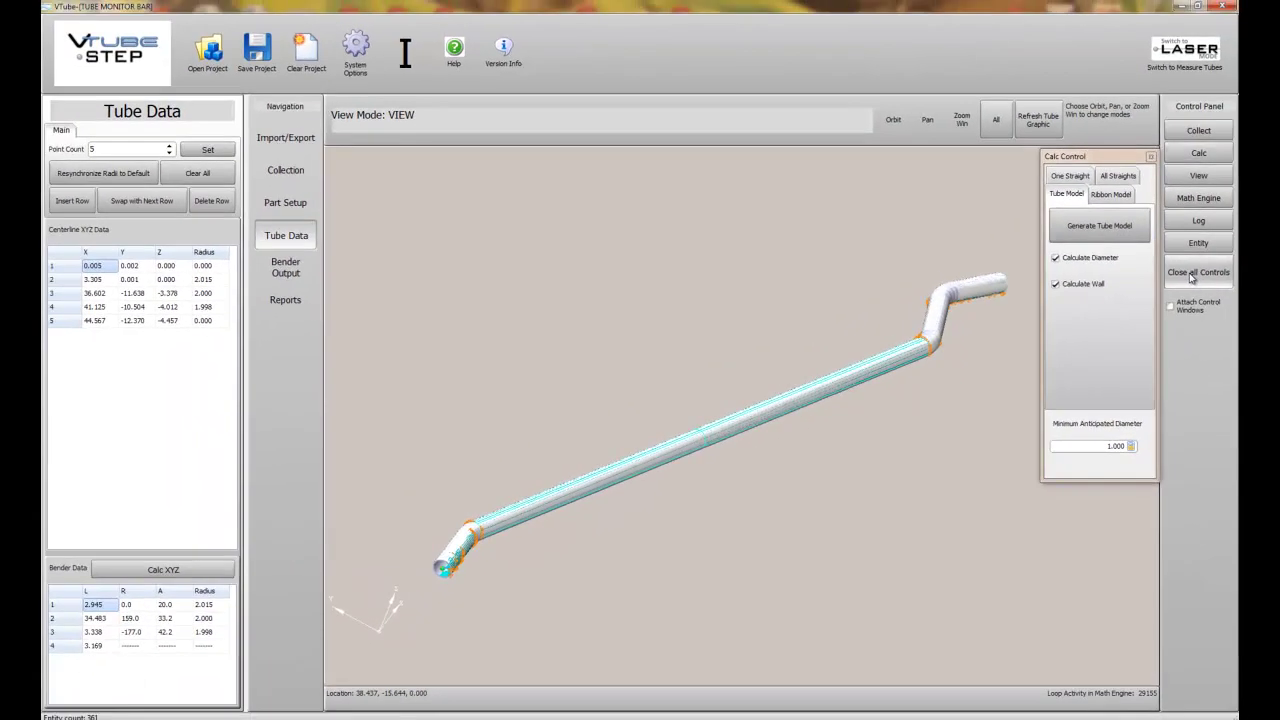
pyautogui.click(1258, 230)
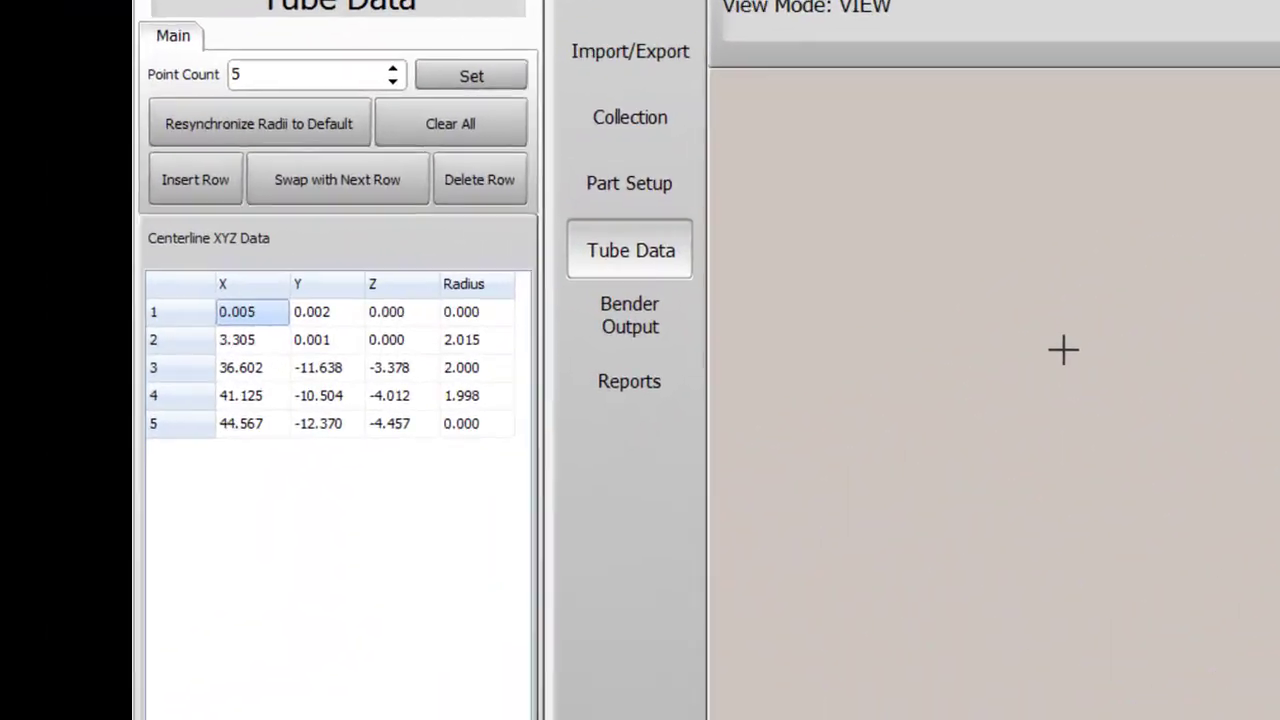
# - Set the bend radii of centerline points 2 and 4 to 2 in the XYZ data
pyautogui.click(245, 289)
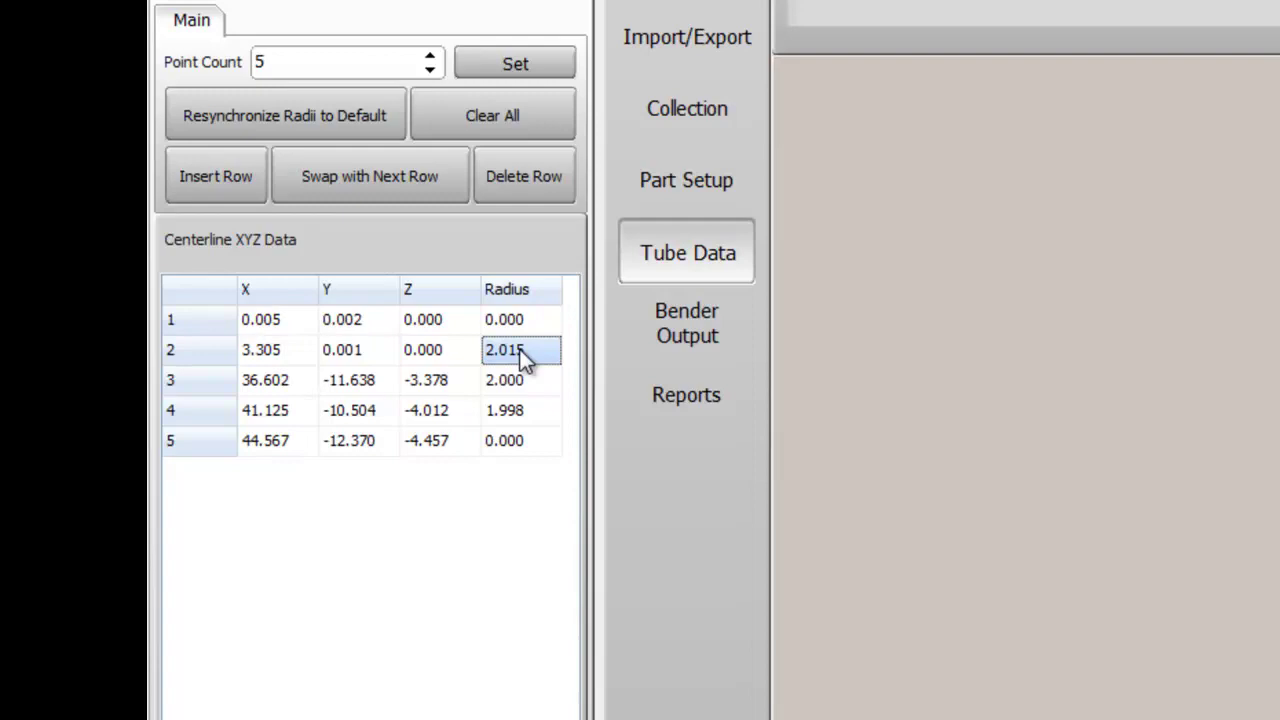
pyautogui.write('22')
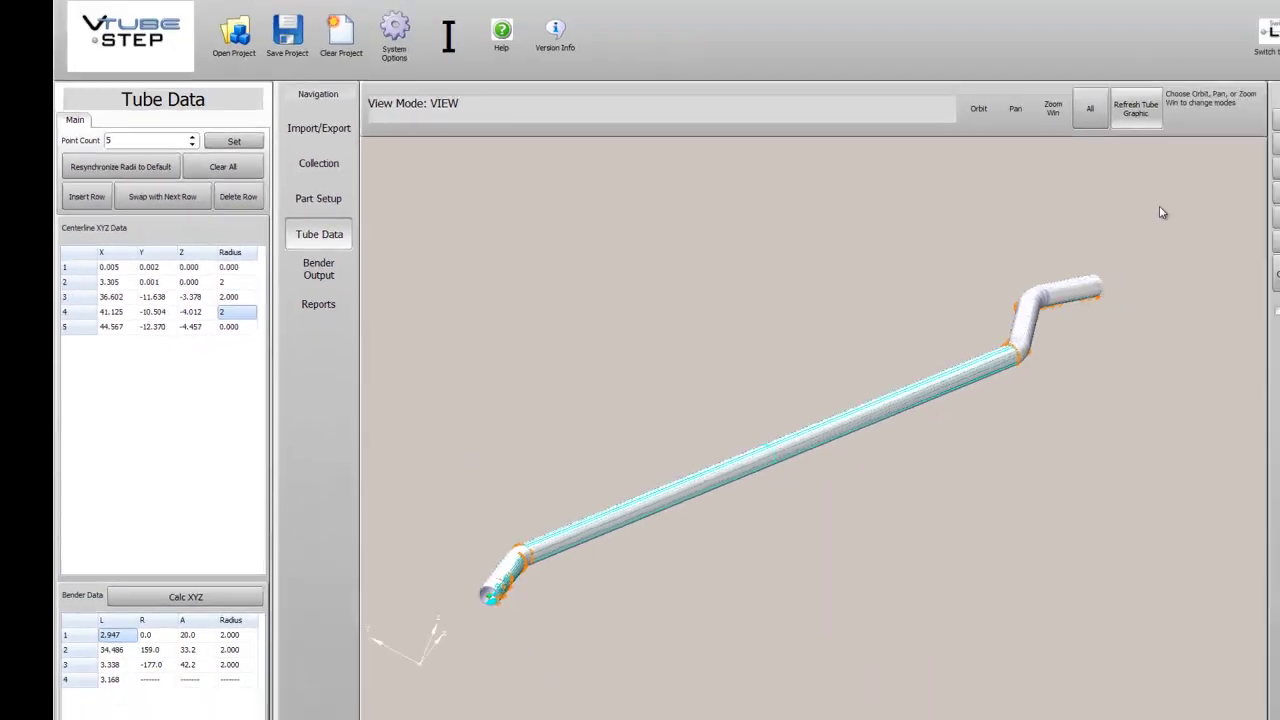
pyautogui.press('Return')
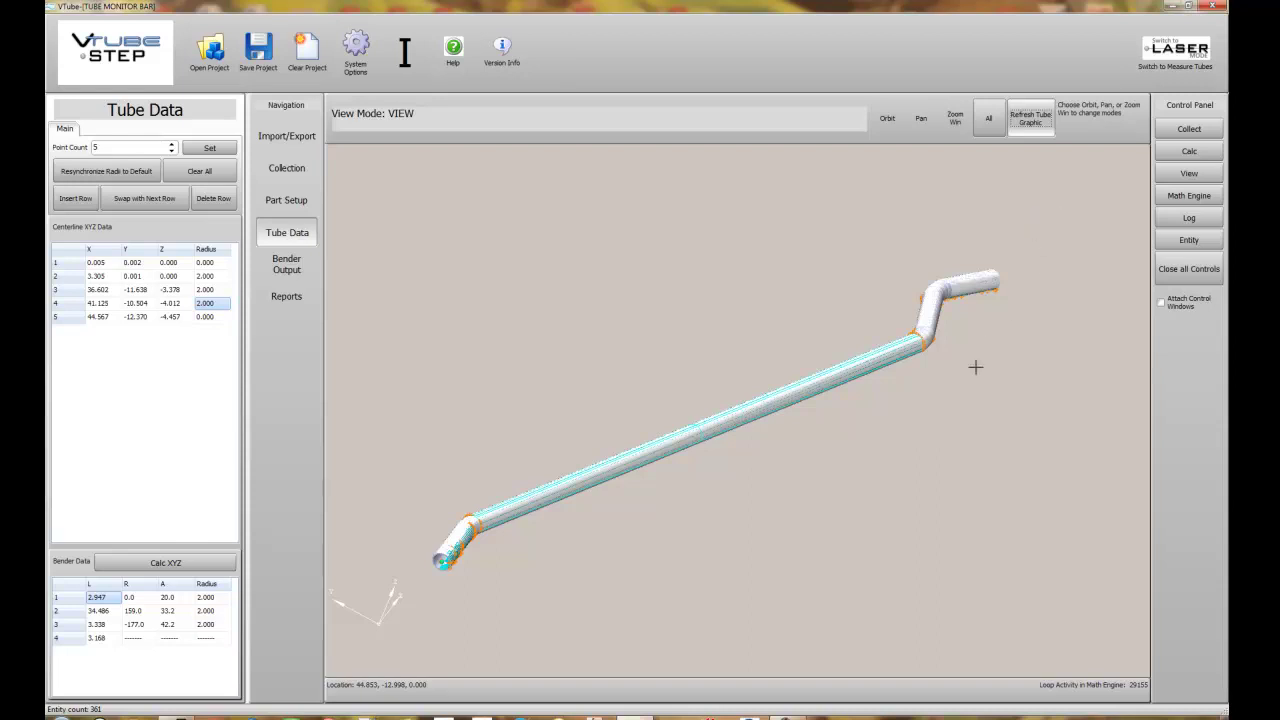
# - Clear the imported surfaces and calculation marks around the whole tube and refresh the tube graphic
pyautogui.moveTo(1043, 216); pyautogui.dragTo(762, 474)
pyautogui.moveTo(1029, 217); pyautogui.dragTo(387, 614)
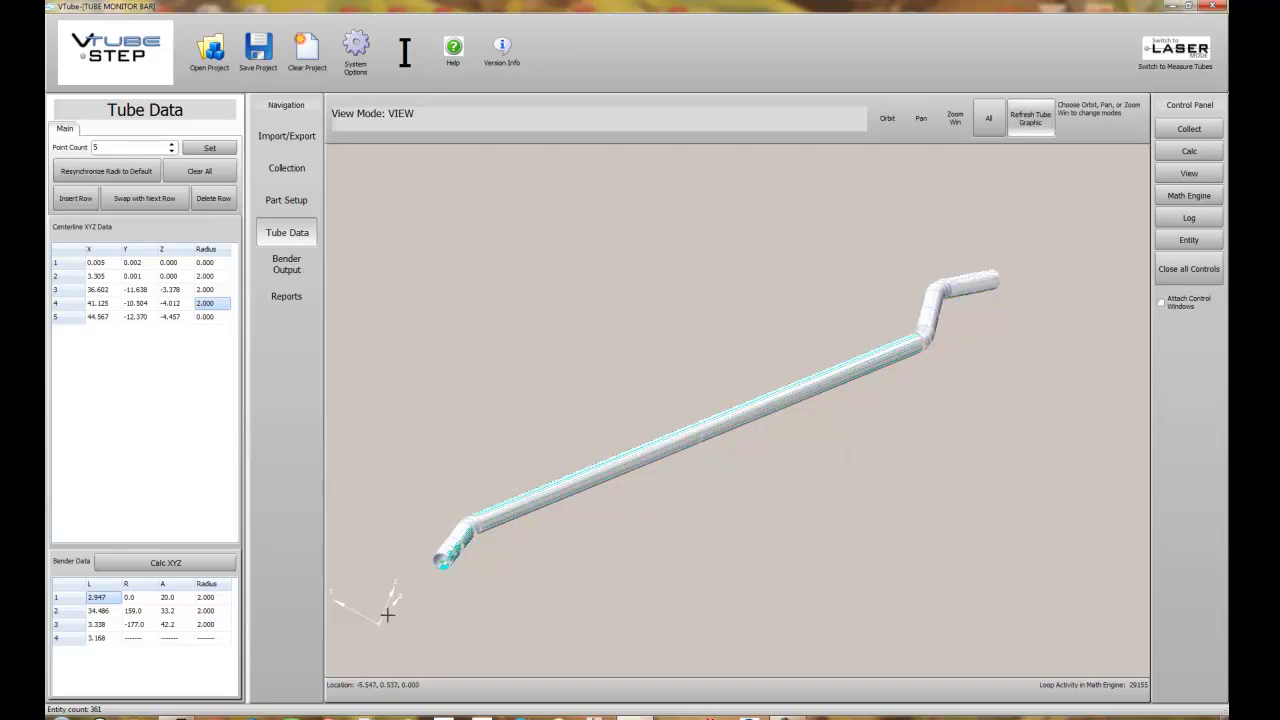
pyautogui.click(1031, 119)
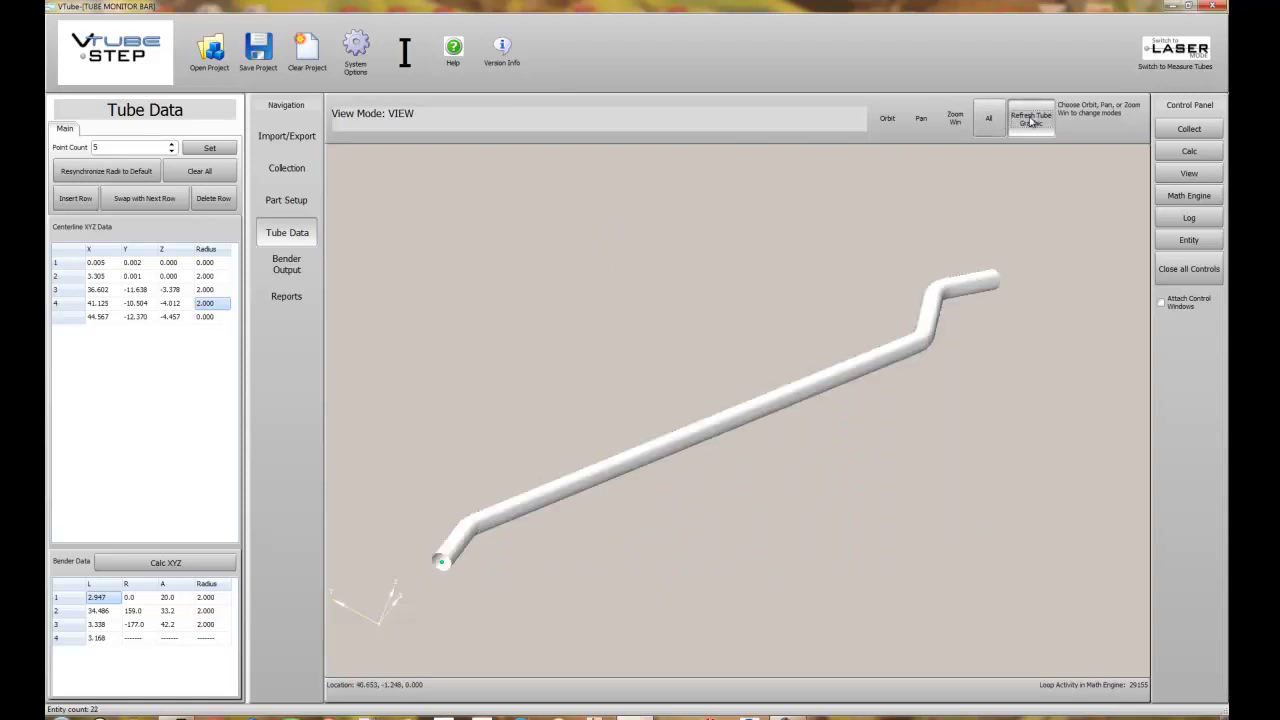
# - Export the bender data as the Supravision file TUBE MONITOR BAR.$$$ in the Northern Metal Products folder
pyautogui.click(887, 118)
pyautogui.moveTo(920, 250); pyautogui.dragTo(690, 302)
pyautogui.rightClick(750, 296)
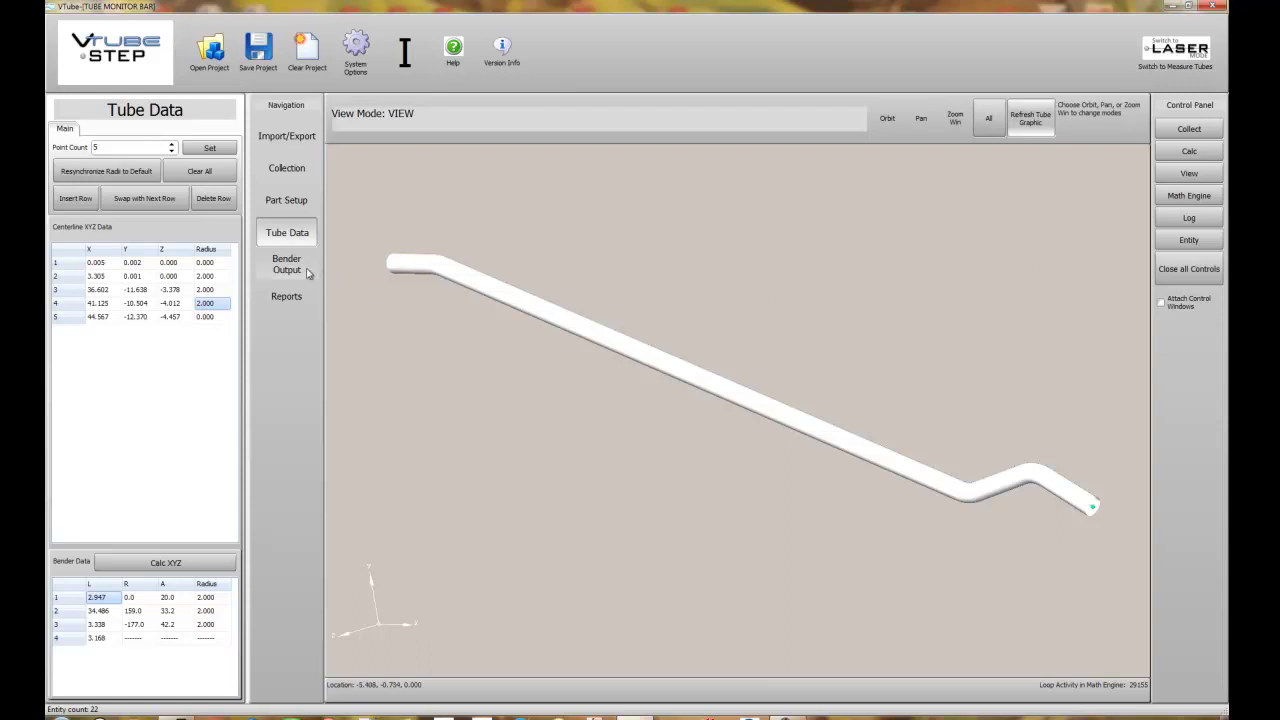
pyautogui.click(305, 267)
pyautogui.click(178, 159)
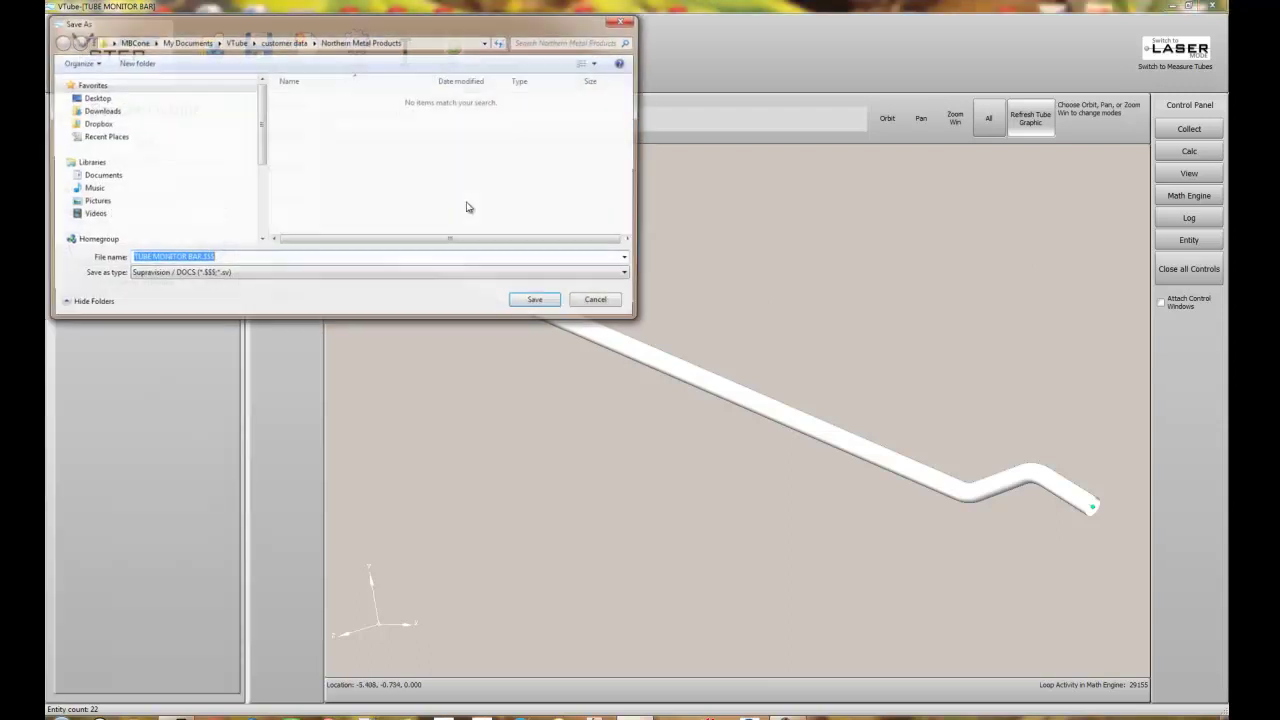
pyautogui.click(527, 302)
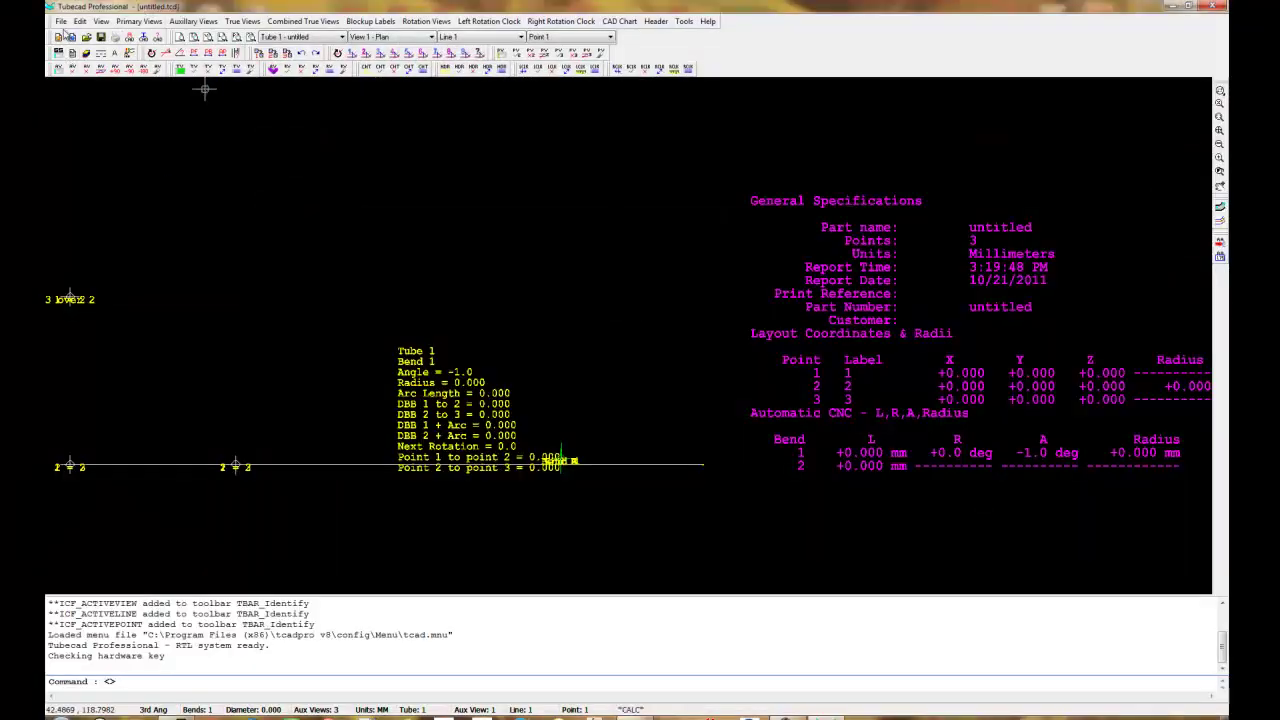
# - In Tubecad Professional, import the Supravision part file TUBE MONITOR BAR.$$$ from the Northern Metal Products folder
pyautogui.click(61, 21)
pyautogui.moveTo(110, 81)
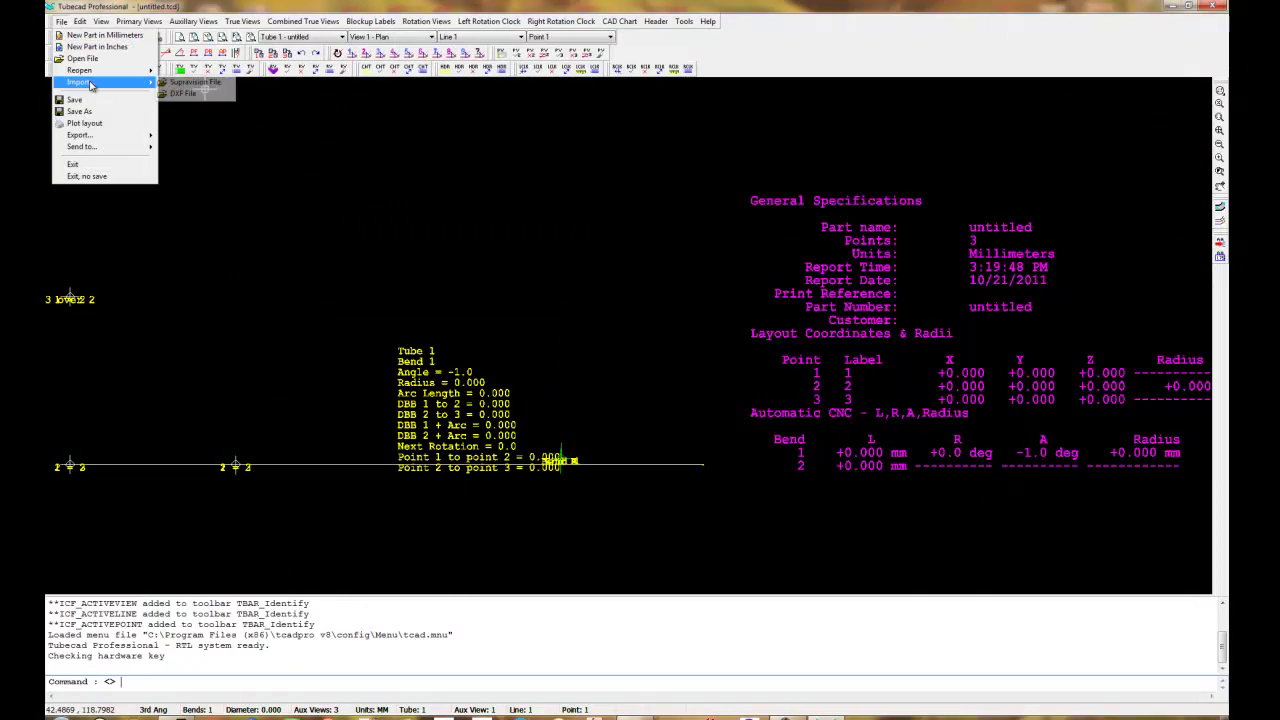
pyautogui.click(176, 83)
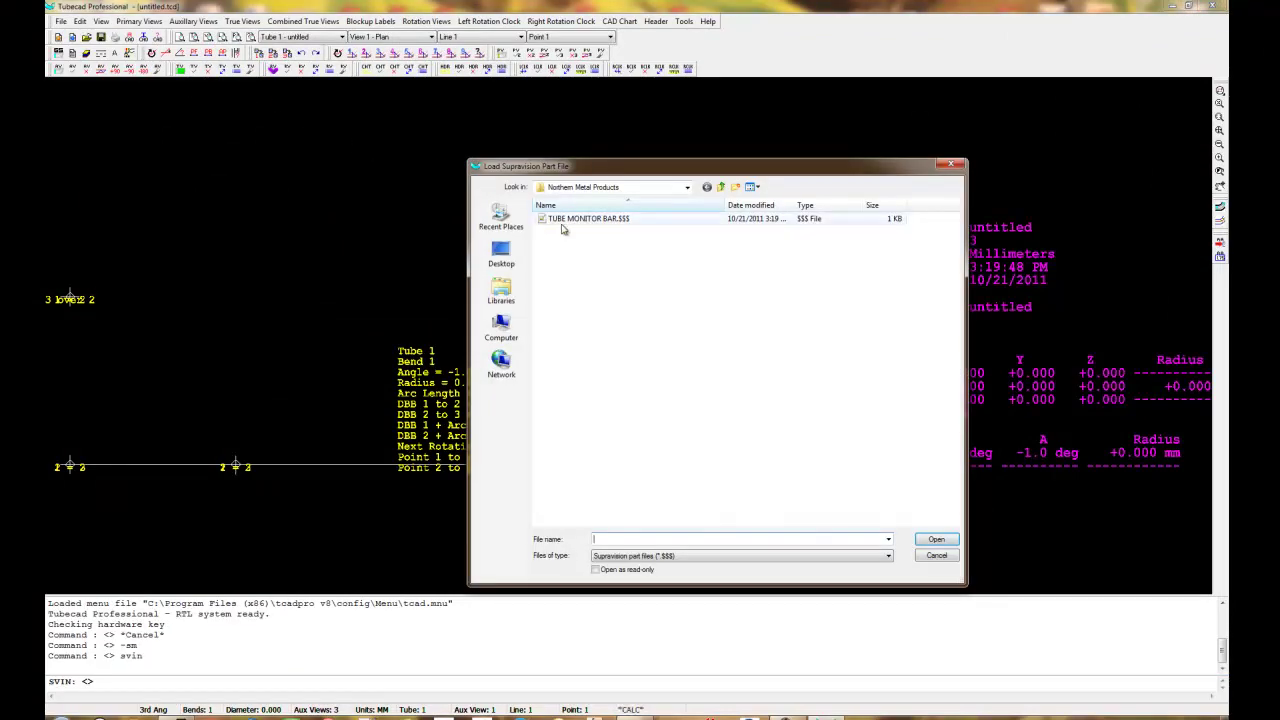
pyautogui.click(563, 219)
pyautogui.click(936, 539)
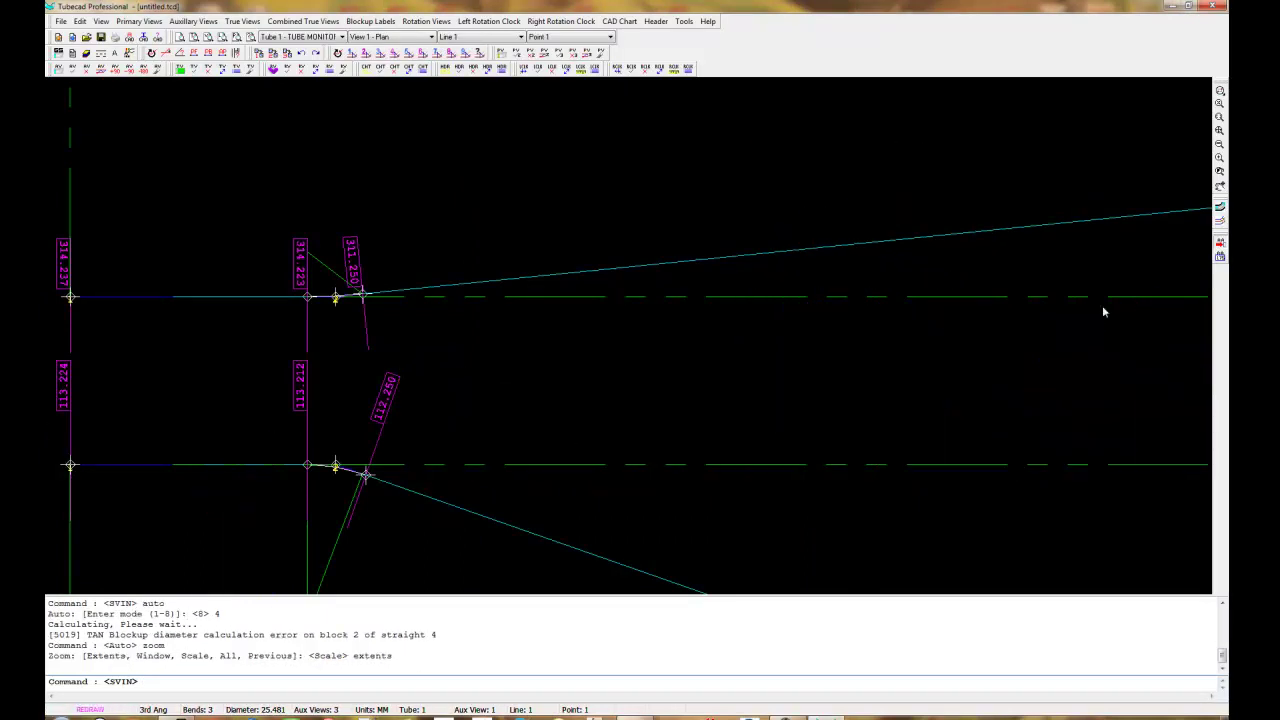
# - In the general specifications, reset all view diameters of the tube to its outer diameter
pyautogui.click(59, 55)
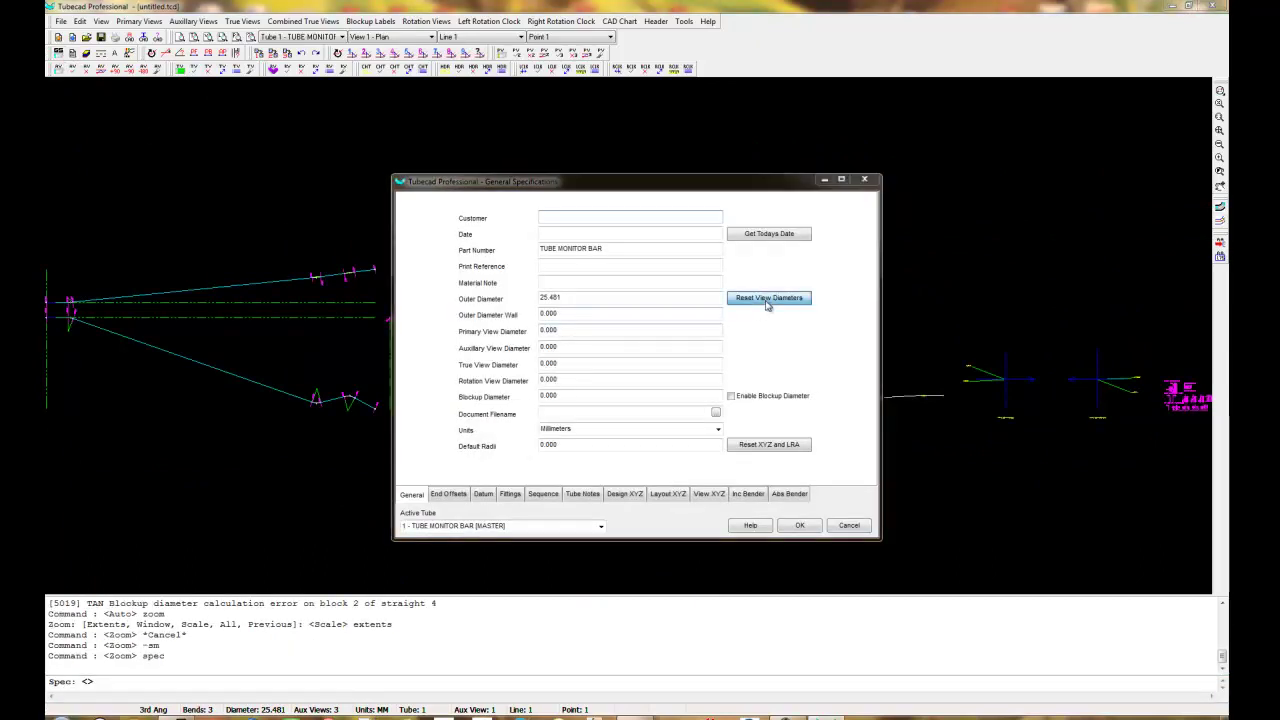
pyautogui.click(768, 298)
pyautogui.click(611, 392)
pyautogui.click(611, 392)
pyautogui.click(611, 392)
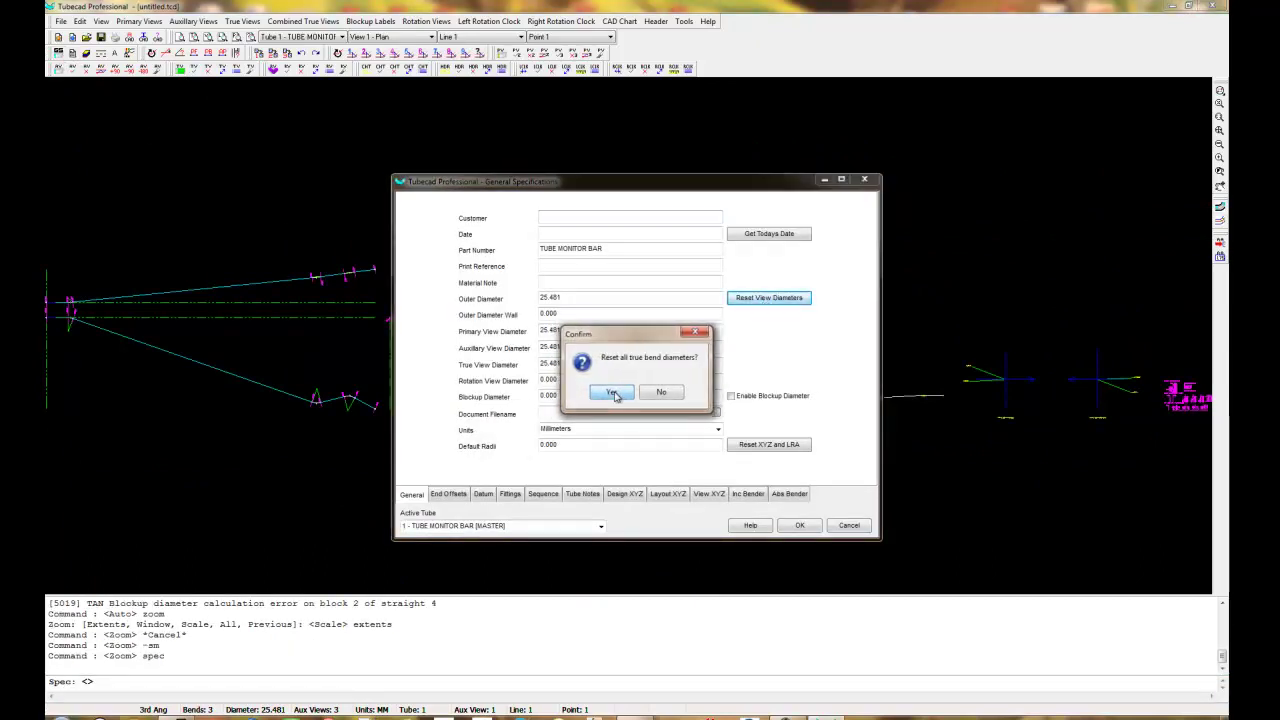
pyautogui.click(612, 392)
pyautogui.click(612, 392)
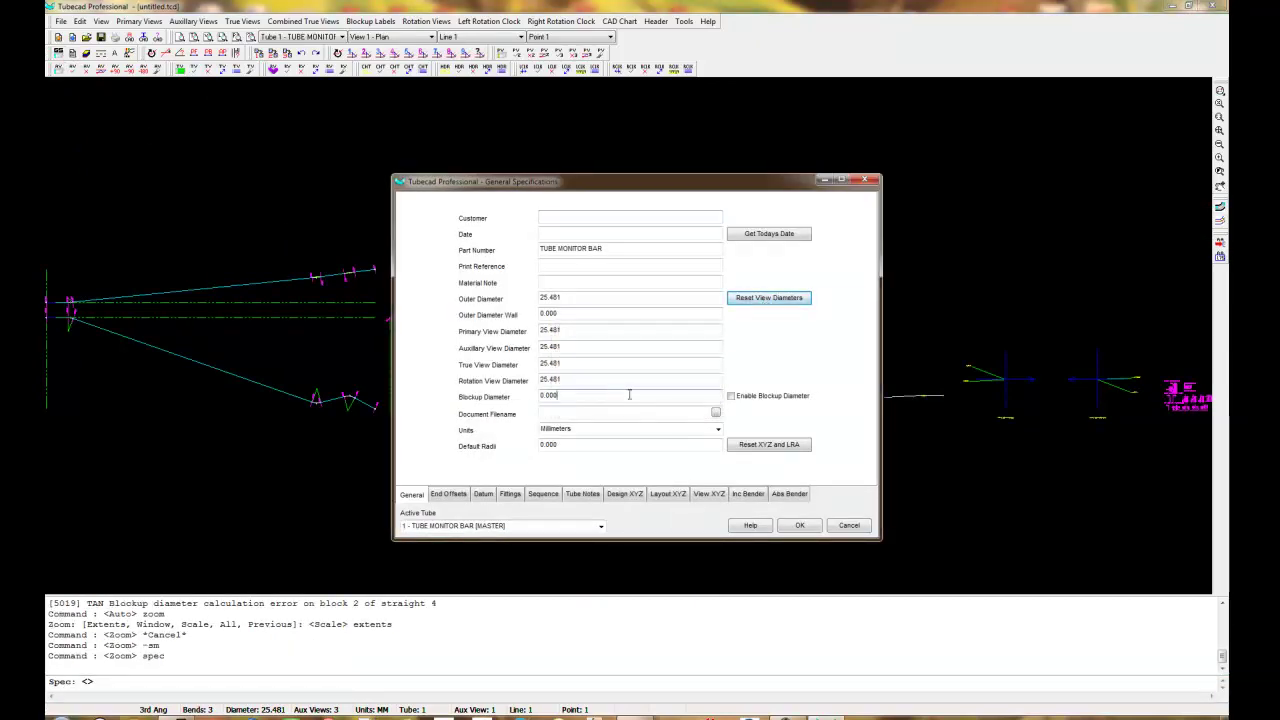
# - Set the outer diameter to 25.4 mm, reset all view diameters to match, and enable the blockup diameter
pyautogui.click(587, 298)
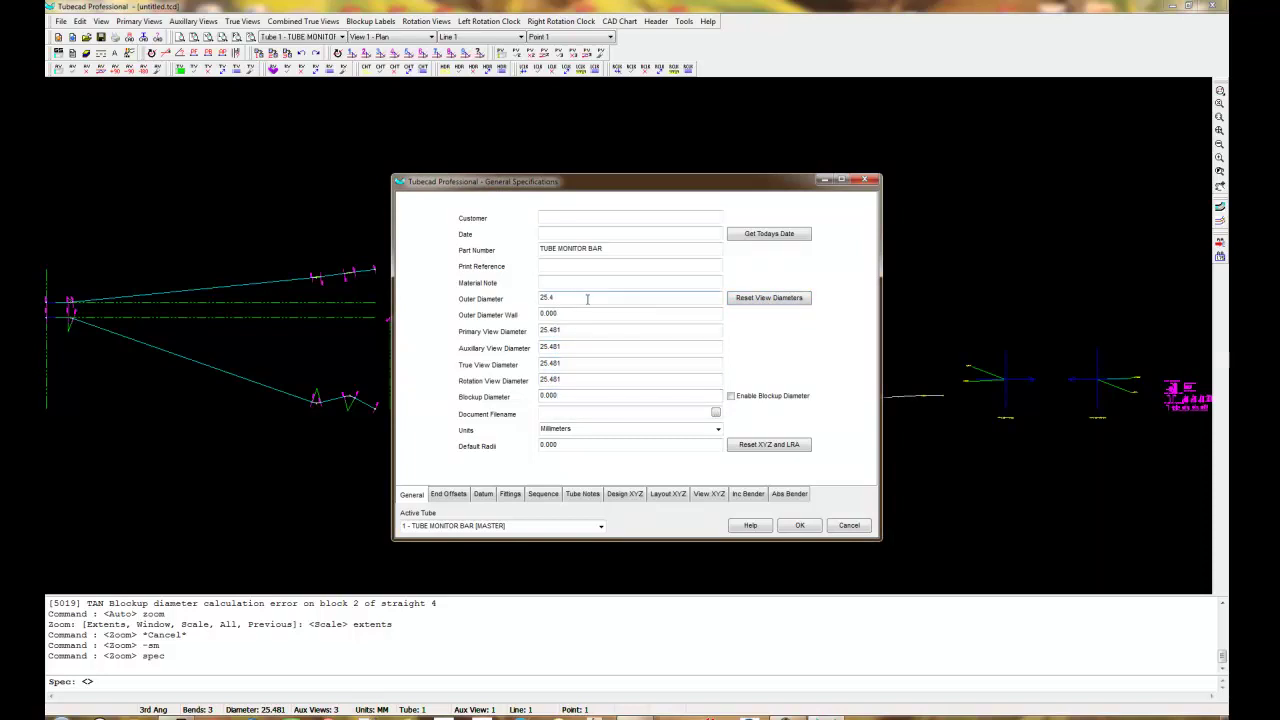
pyautogui.click(756, 299)
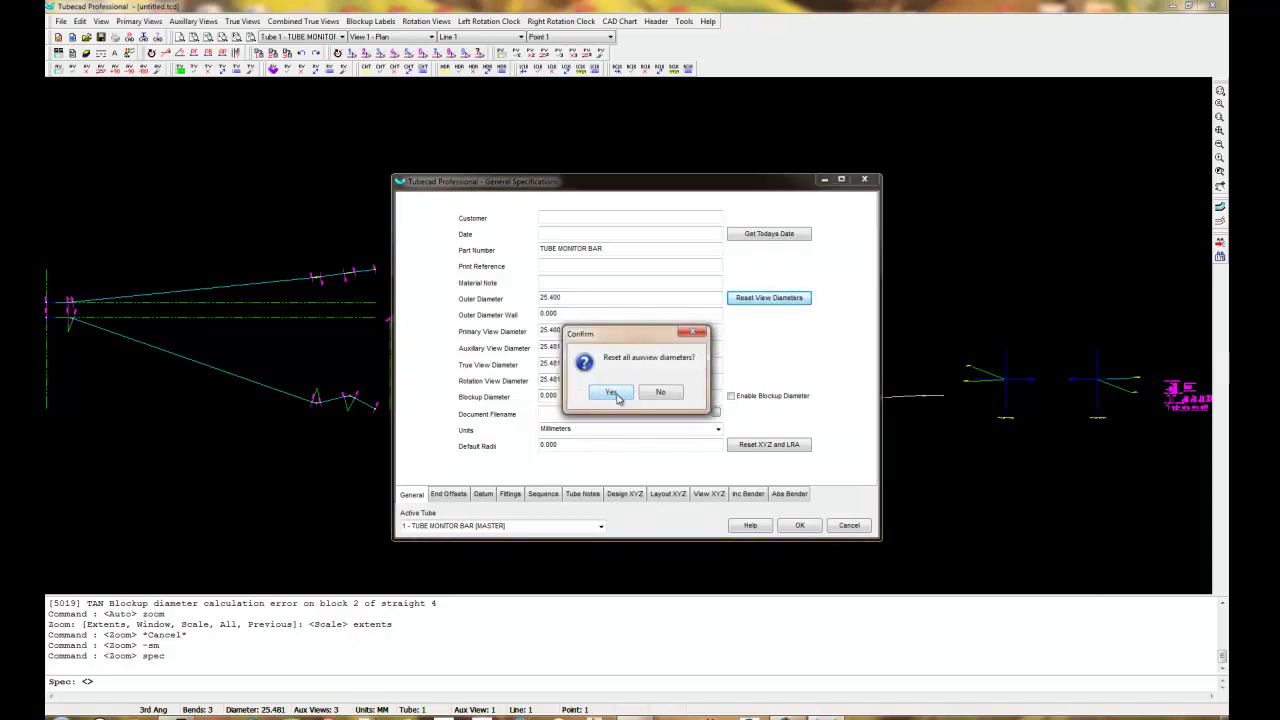
pyautogui.click(615, 393)
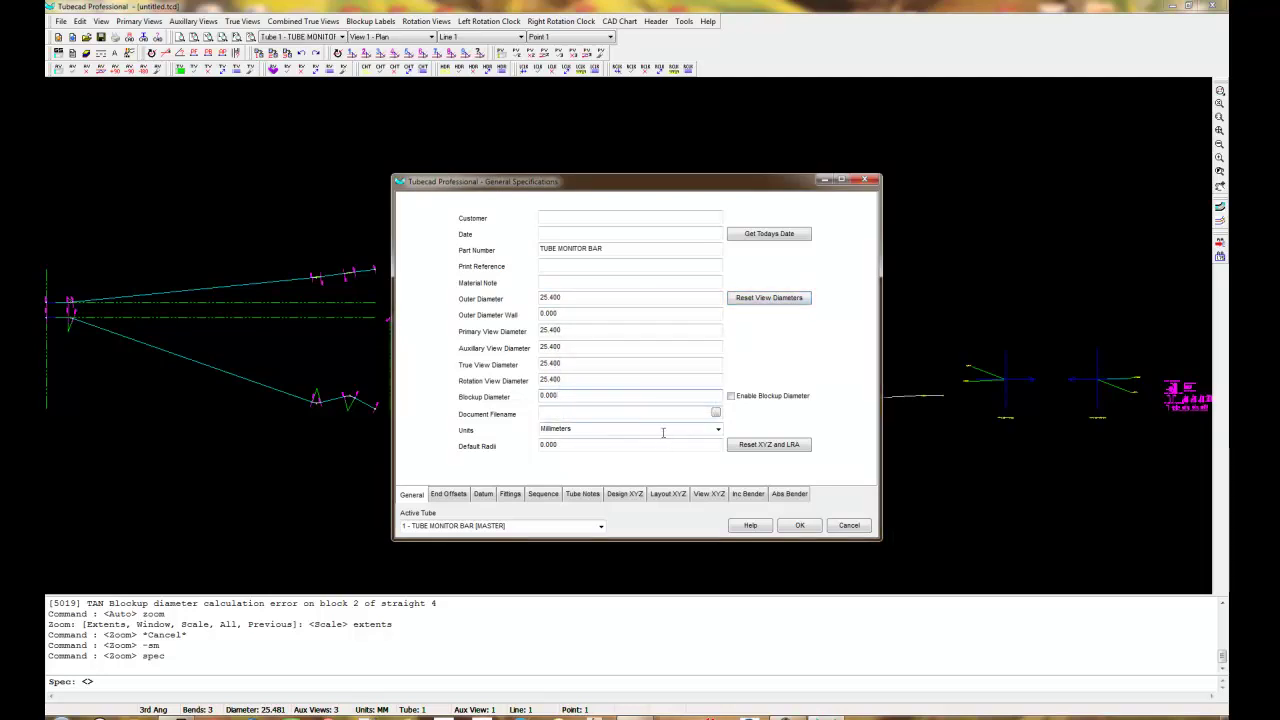
pyautogui.click(733, 398)
pyautogui.click(786, 526)
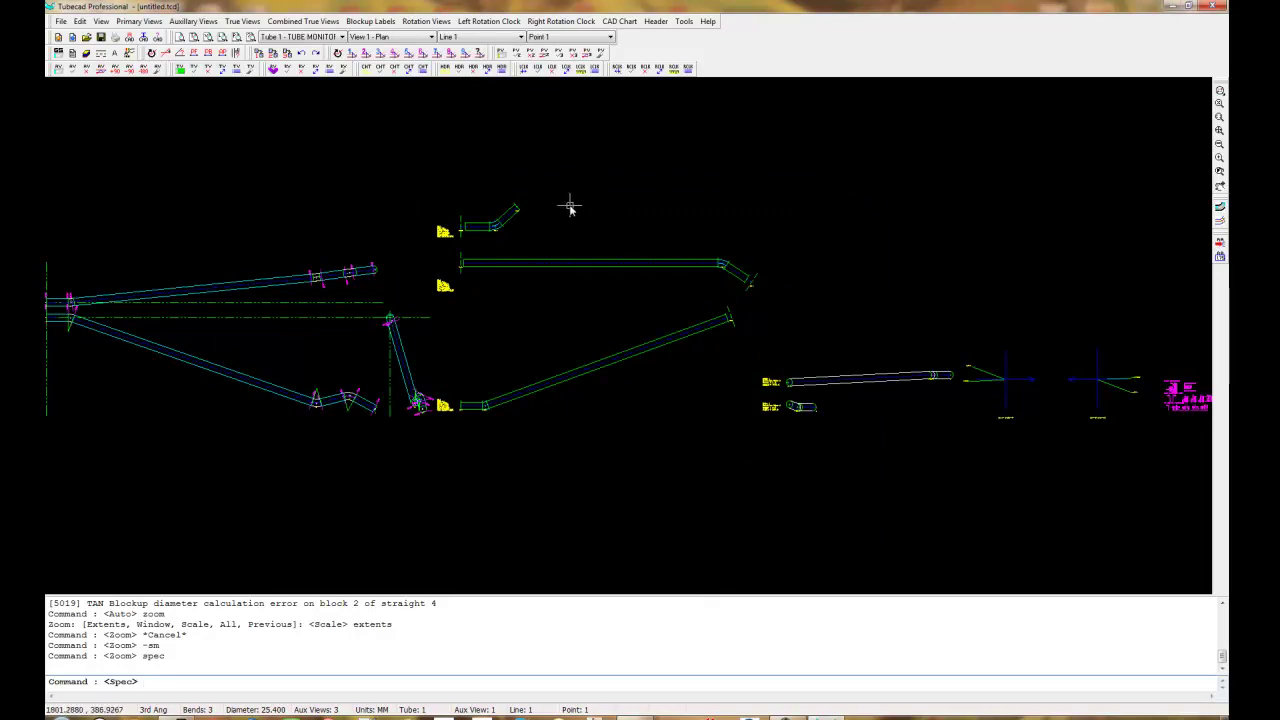
# - Examine the tube outlines and blockup labels around bend points 3 and 4 in the primary views
pyautogui.scroll(1, 184, 312)
pyautogui.scroll(2, 210, 318)
pyautogui.scroll(-1, 280, 333)
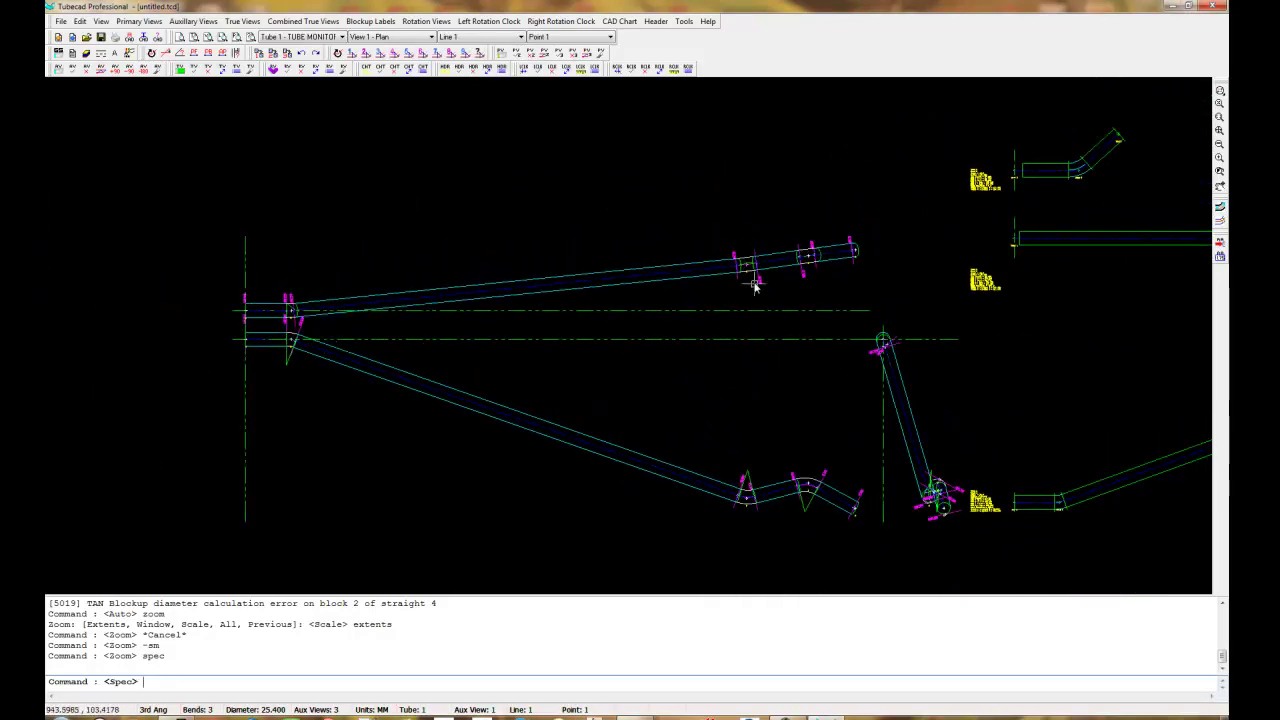
pyautogui.scroll(1, 800, 505)
pyautogui.scroll(3, 800, 505)
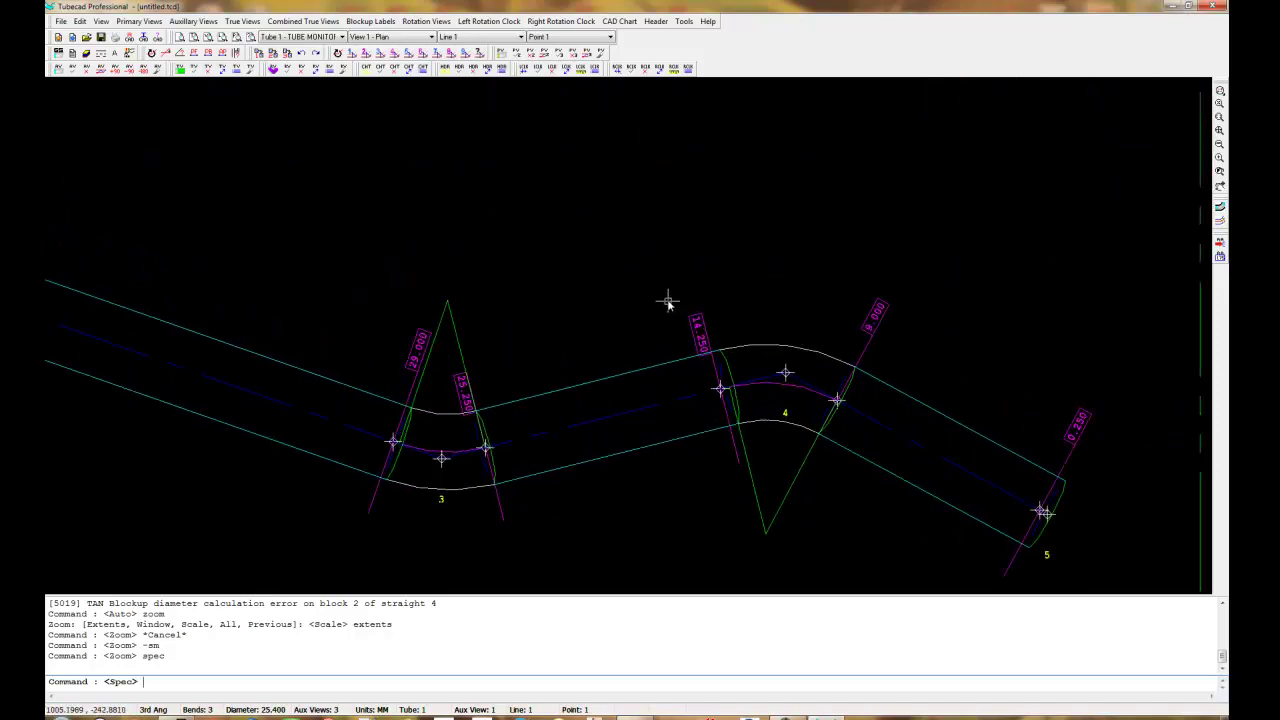
pyautogui.scroll(-1, 718, 475)
pyautogui.scroll(-2, 805, 475)
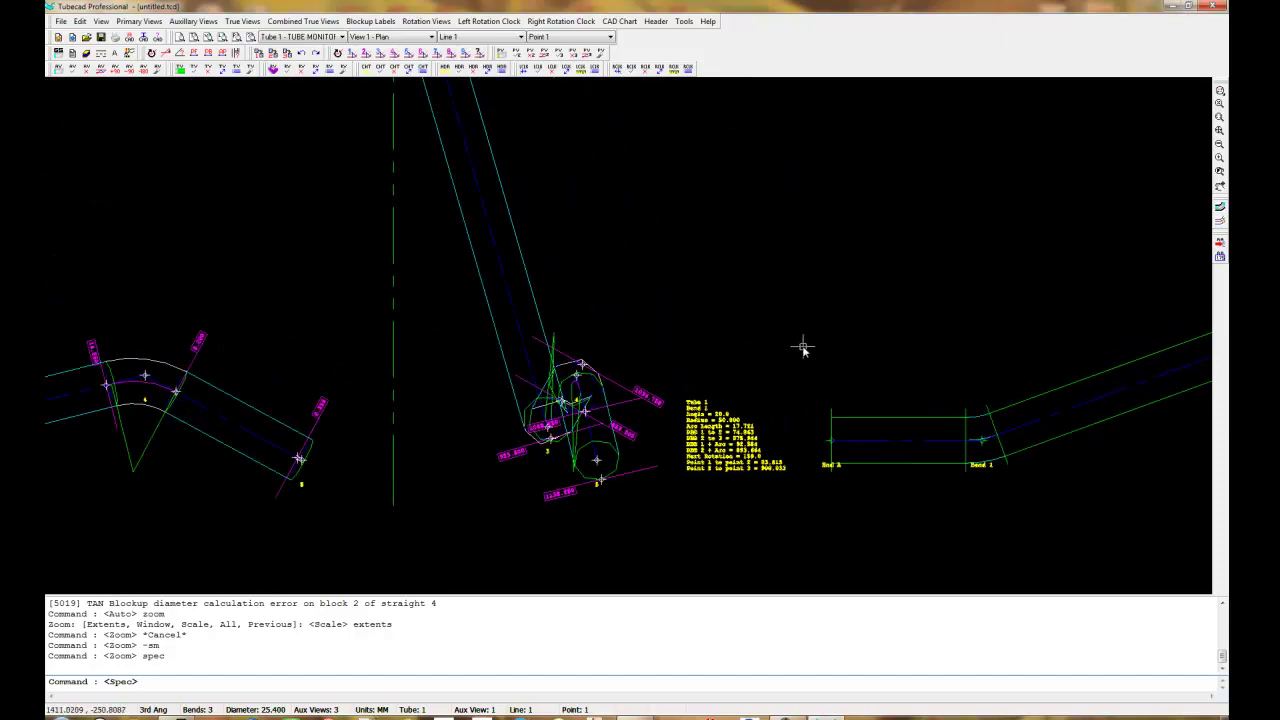
# - Regenerate the drawing and examine the end view of the tube and the bend 1 data beside it
pyautogui.write('en')
pyautogui.press('Return')
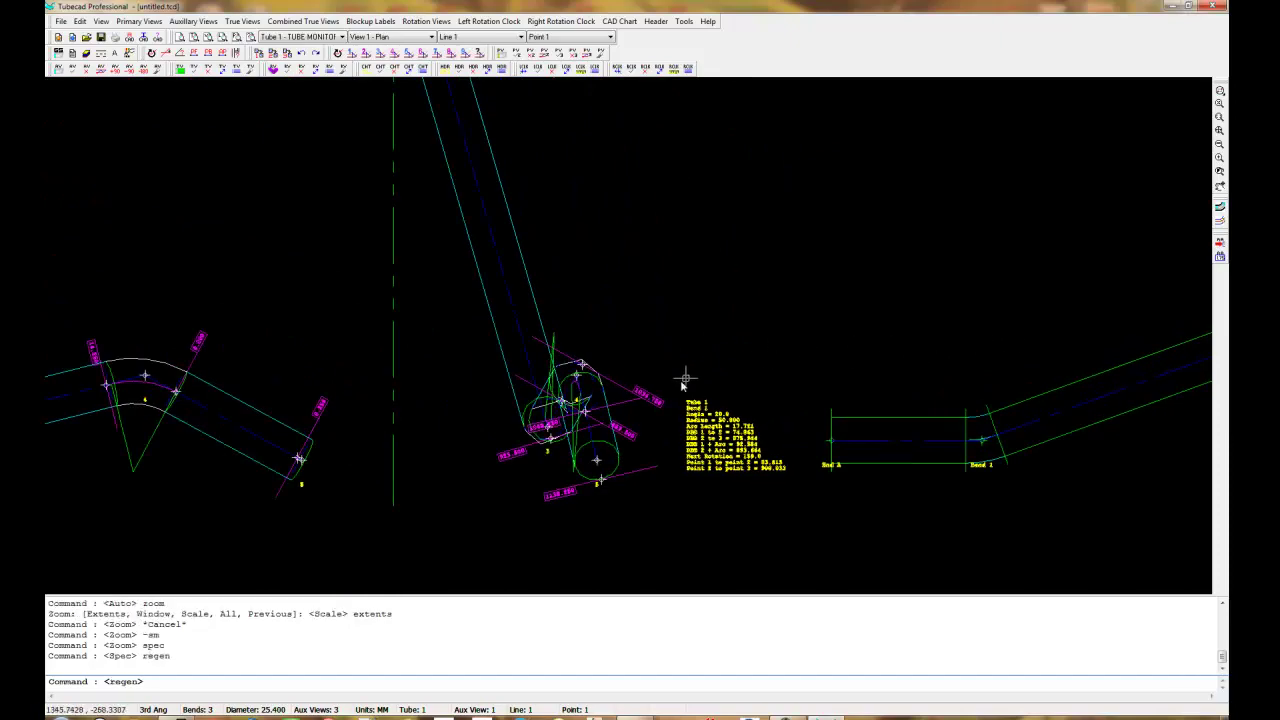
pyautogui.scroll(3, 598, 440)
pyautogui.scroll(1, 598, 440)
pyautogui.write('regen')
pyautogui.press('Return')
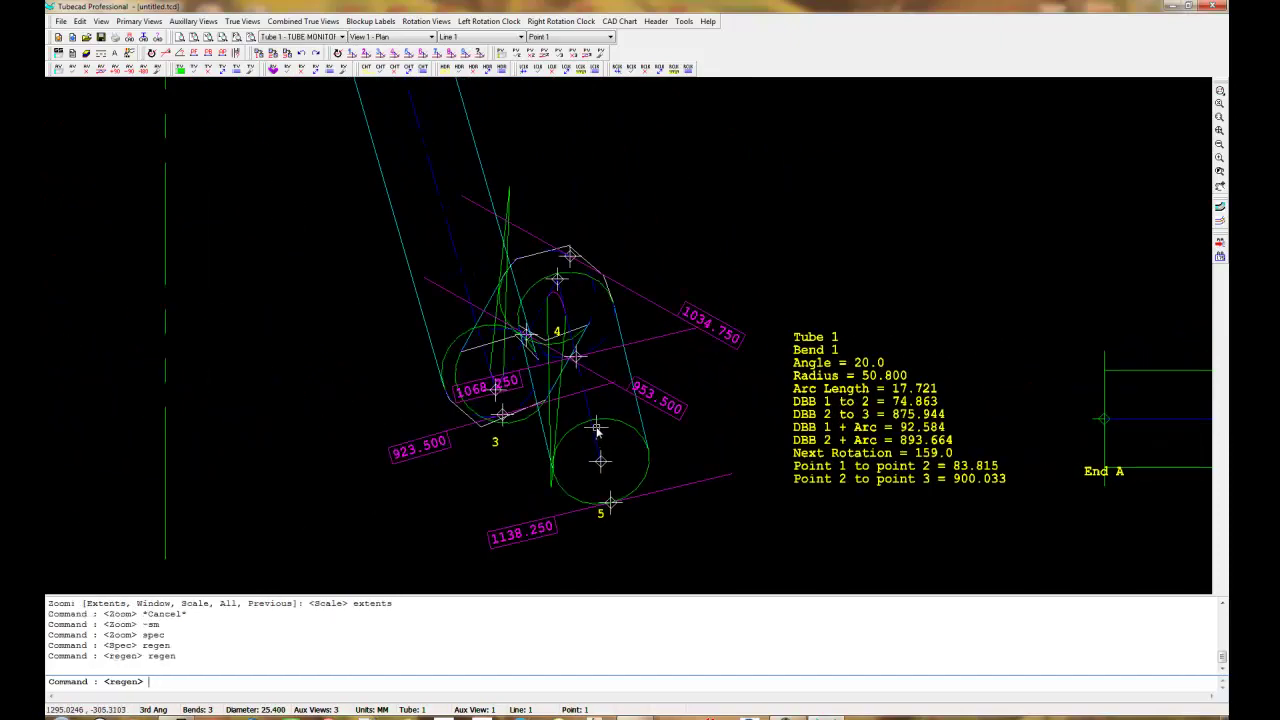
pyautogui.scroll(-6, 1003, 343)
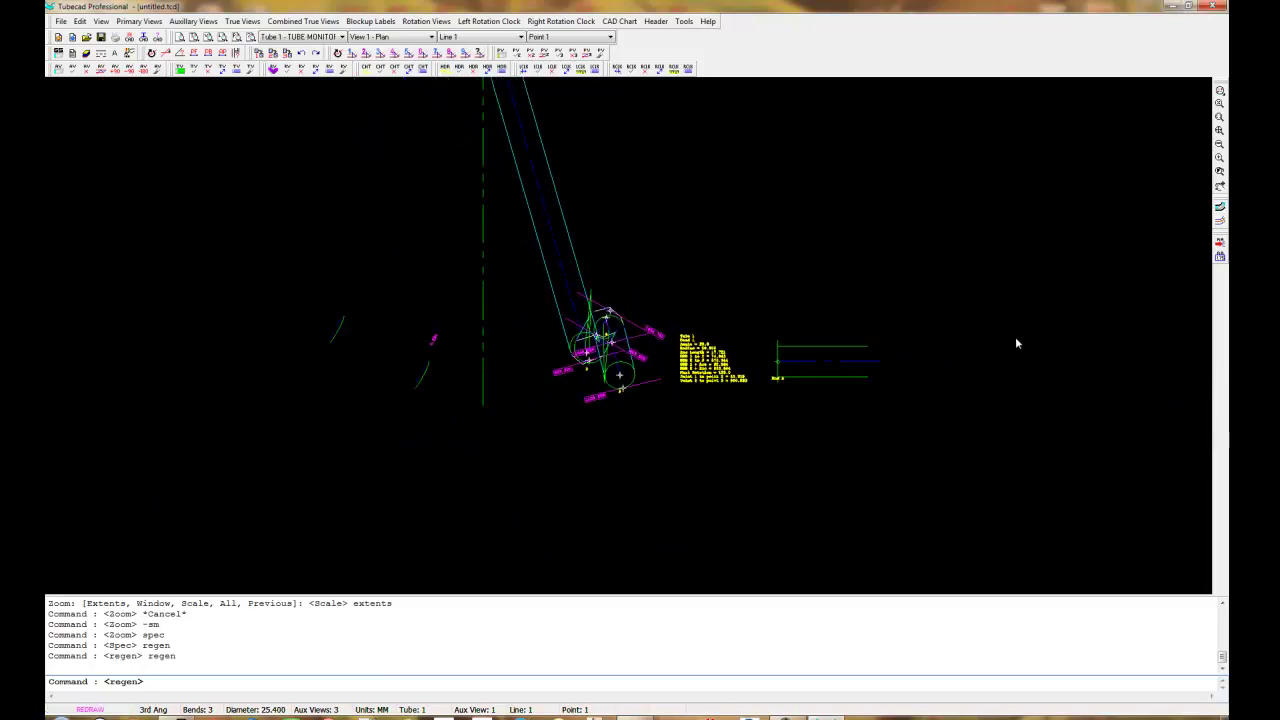
pyautogui.write('regen')
pyautogui.press('Return')
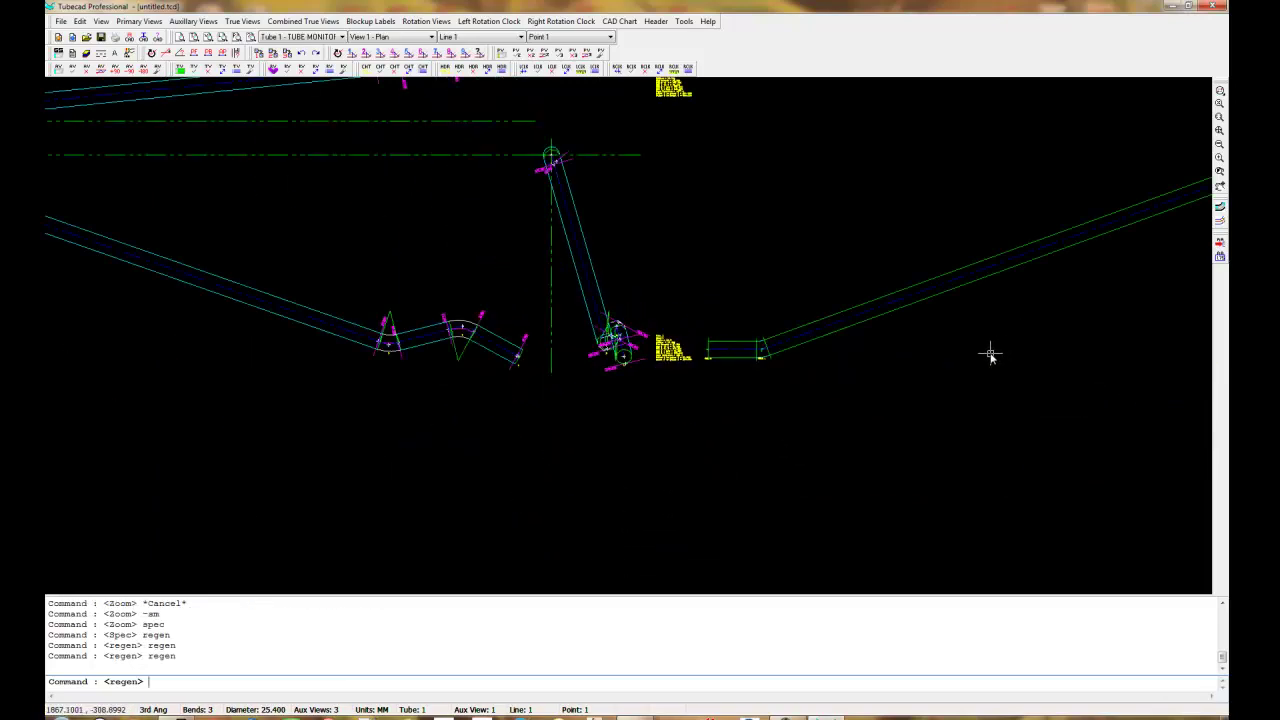
pyautogui.scroll(-4, 990, 352)
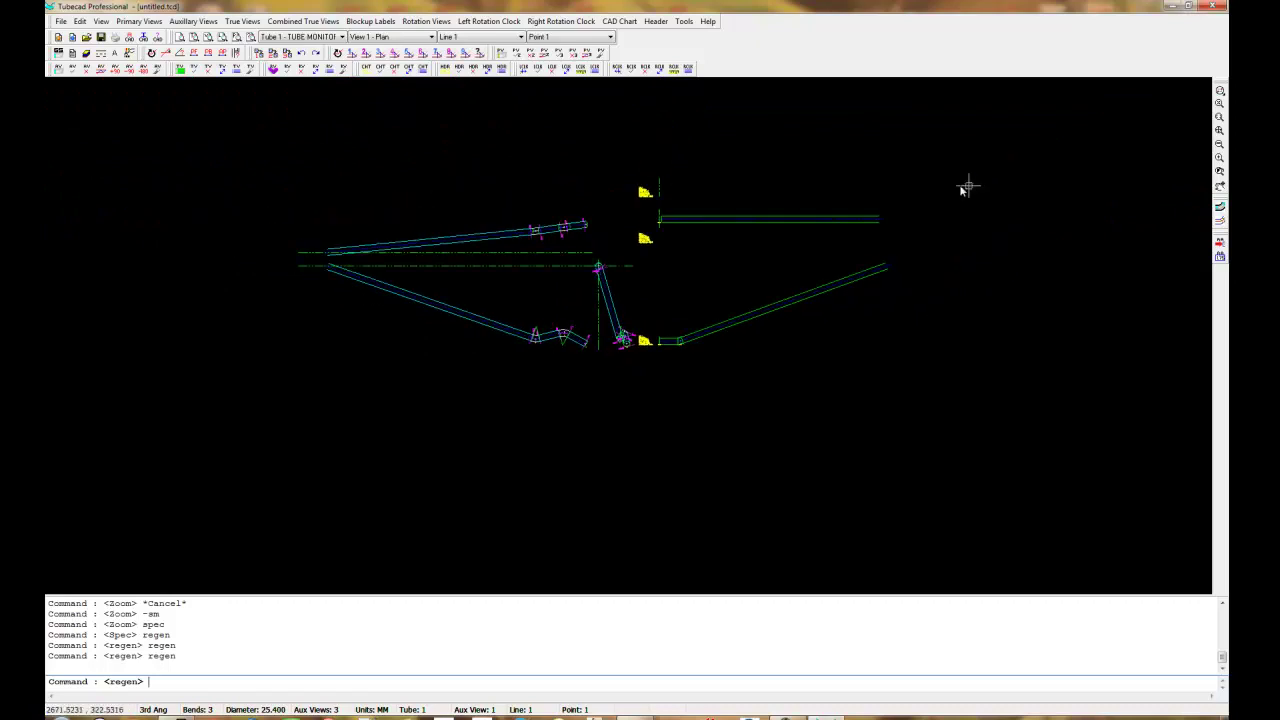
pyautogui.write('regen')
pyautogui.press('Return')
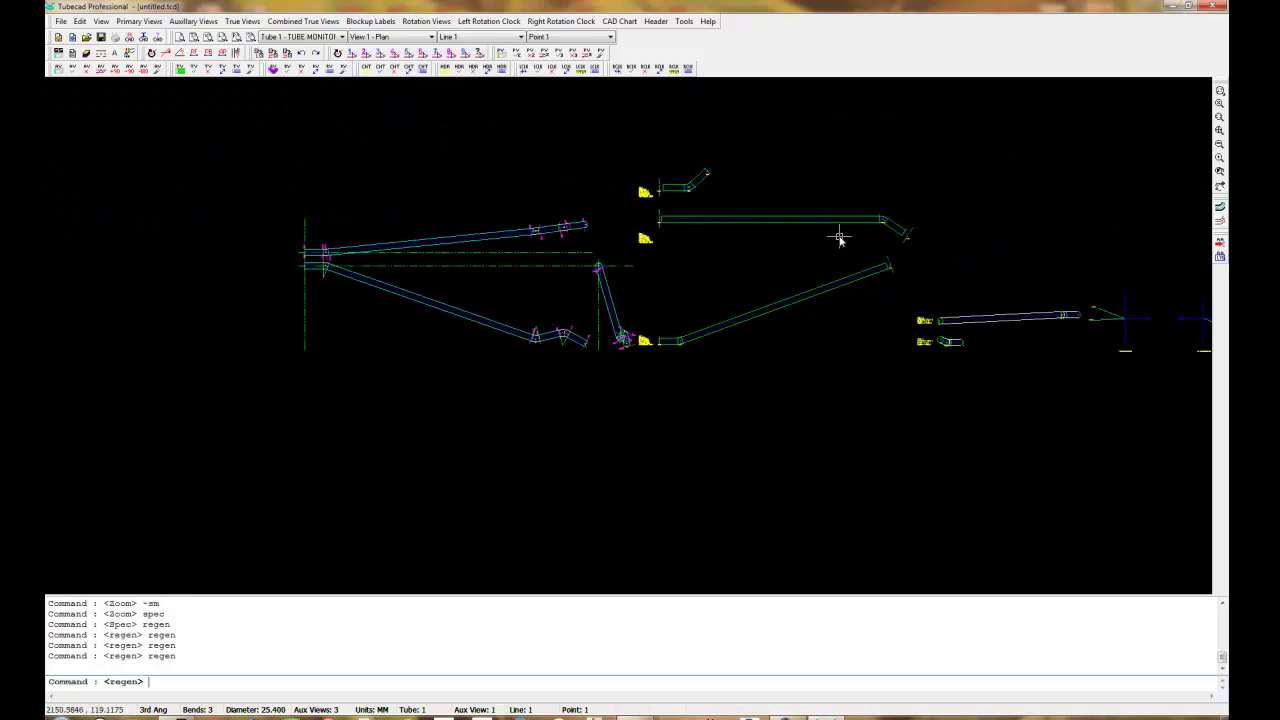
# - Examine the true view of bend 2 and the neighbouring rotation views
pyautogui.scroll(5, 875, 237)
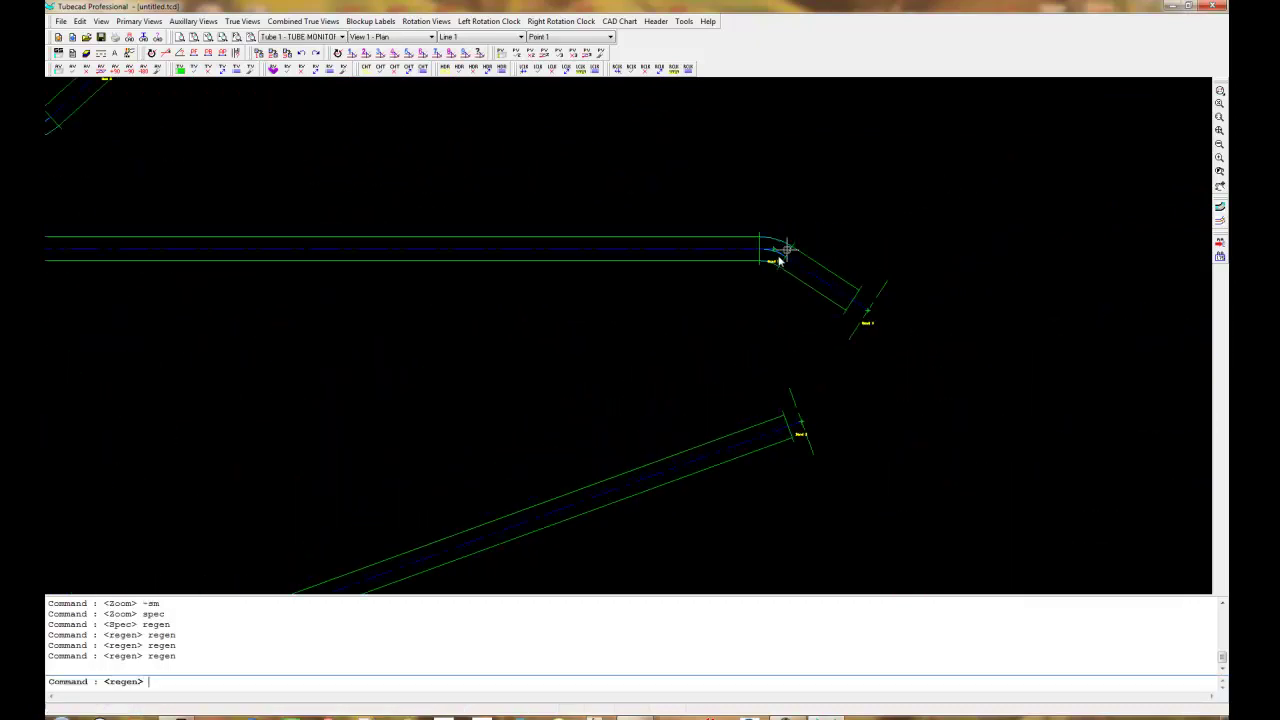
pyautogui.scroll(-6, 757, 277)
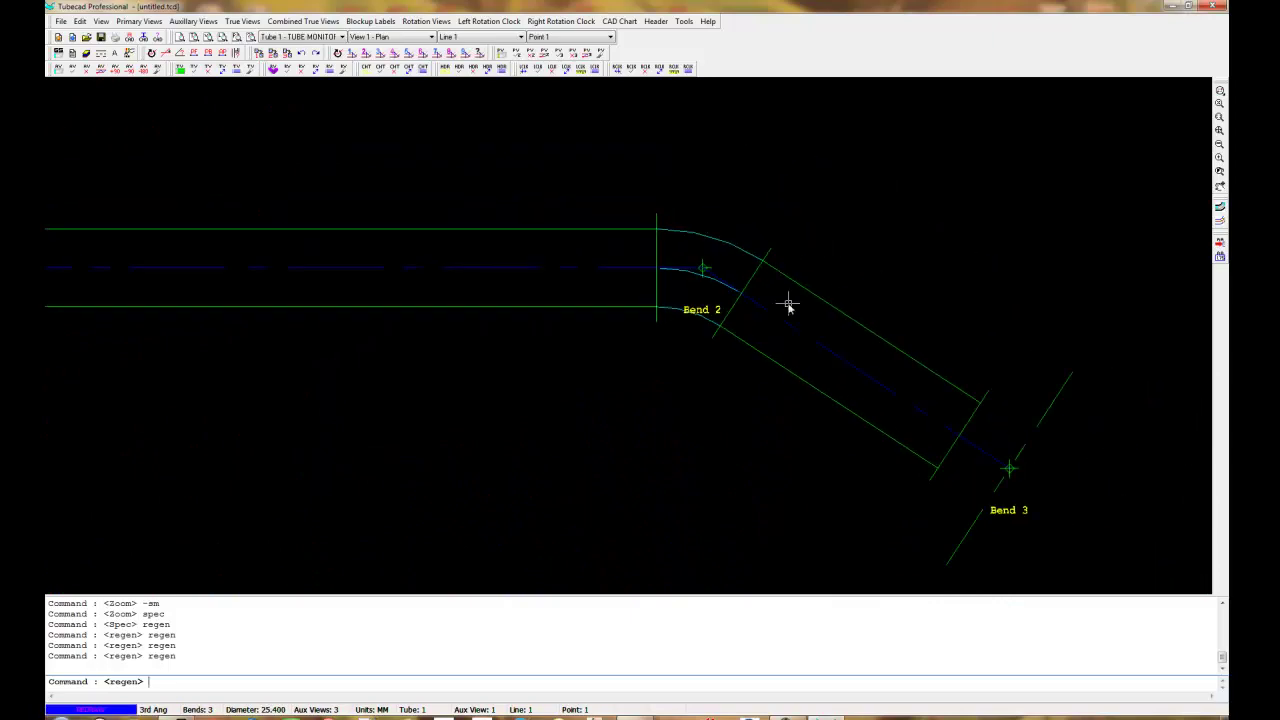
pyautogui.scroll(-2, 900, 478)
pyautogui.scroll(4, 771, 446)
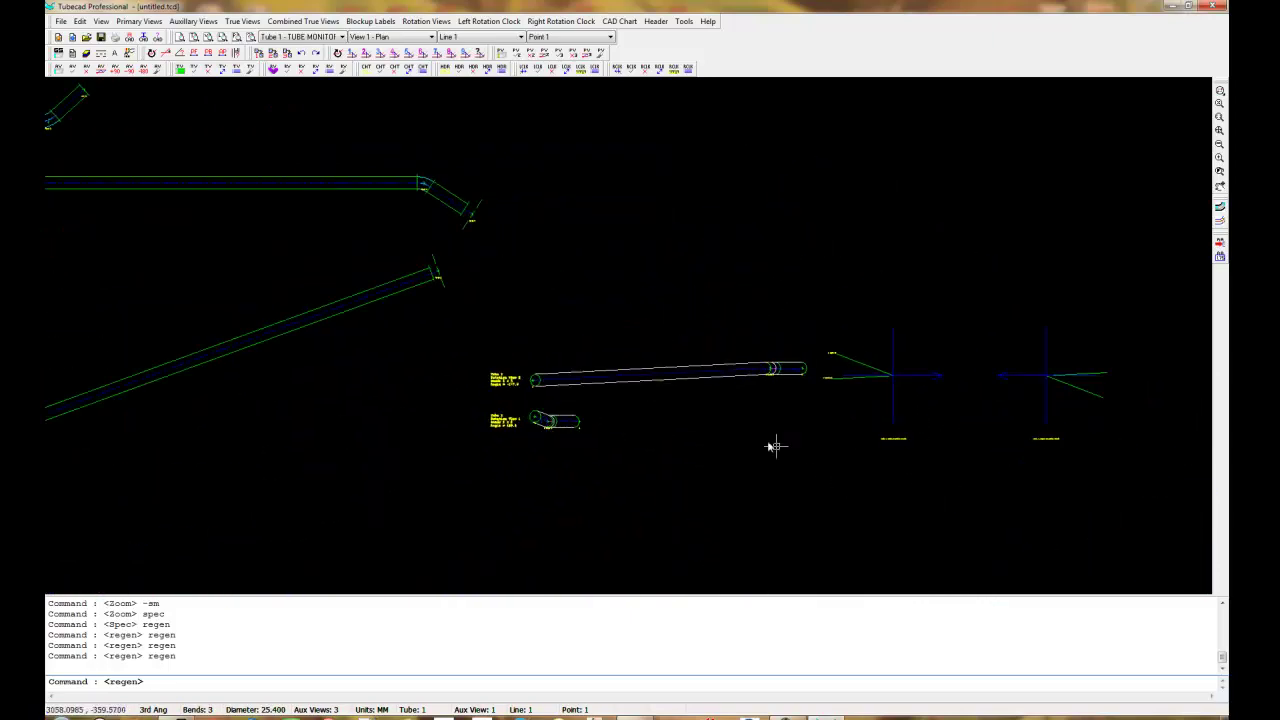
# - Regenerate the drawing and read the General Specifications report with its layout coordinates, radii and automatic CNC data
pyautogui.scroll(-6, 914, 371)
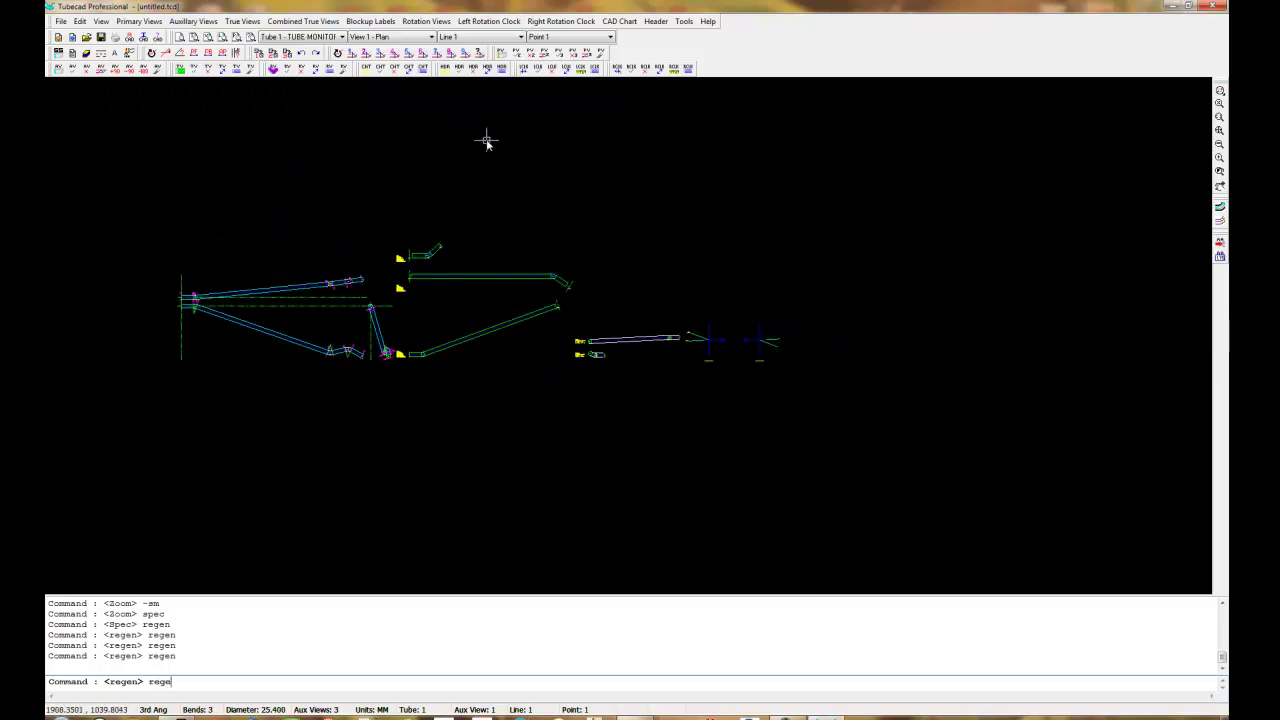
pyautogui.press('Return')
pyautogui.scroll(2, 808, 345)
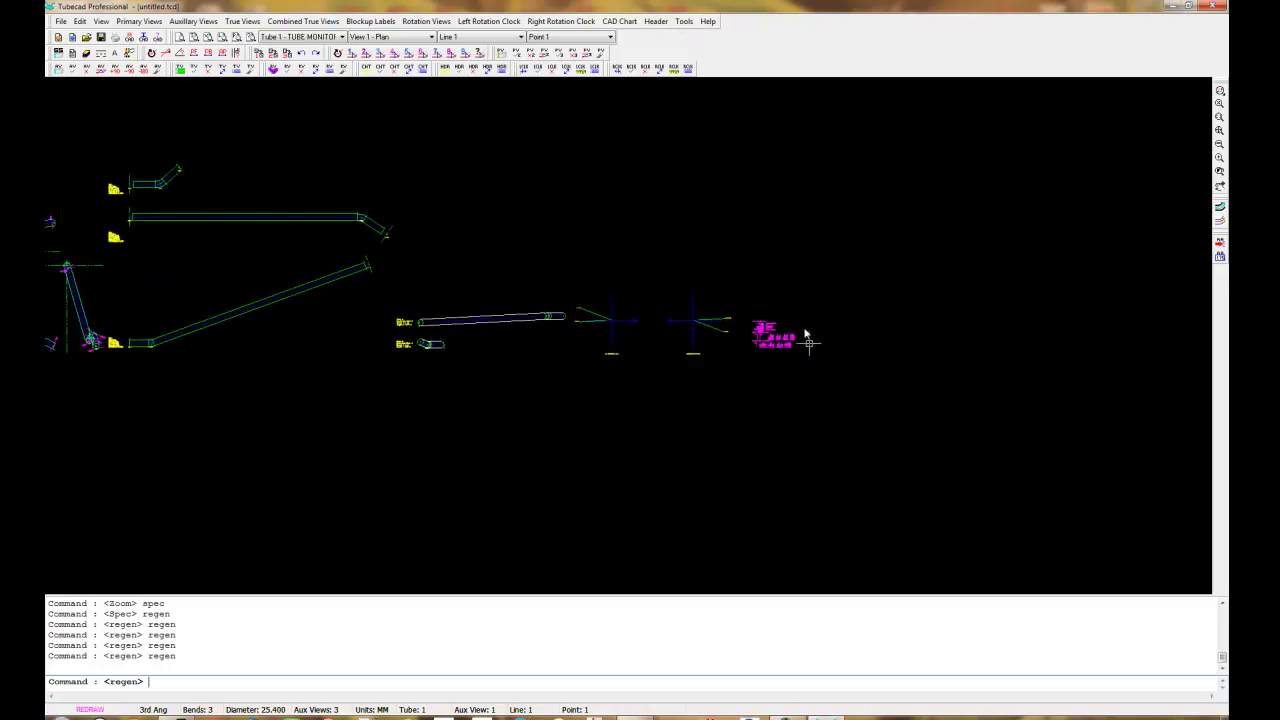
pyautogui.scroll(6, 805, 334)
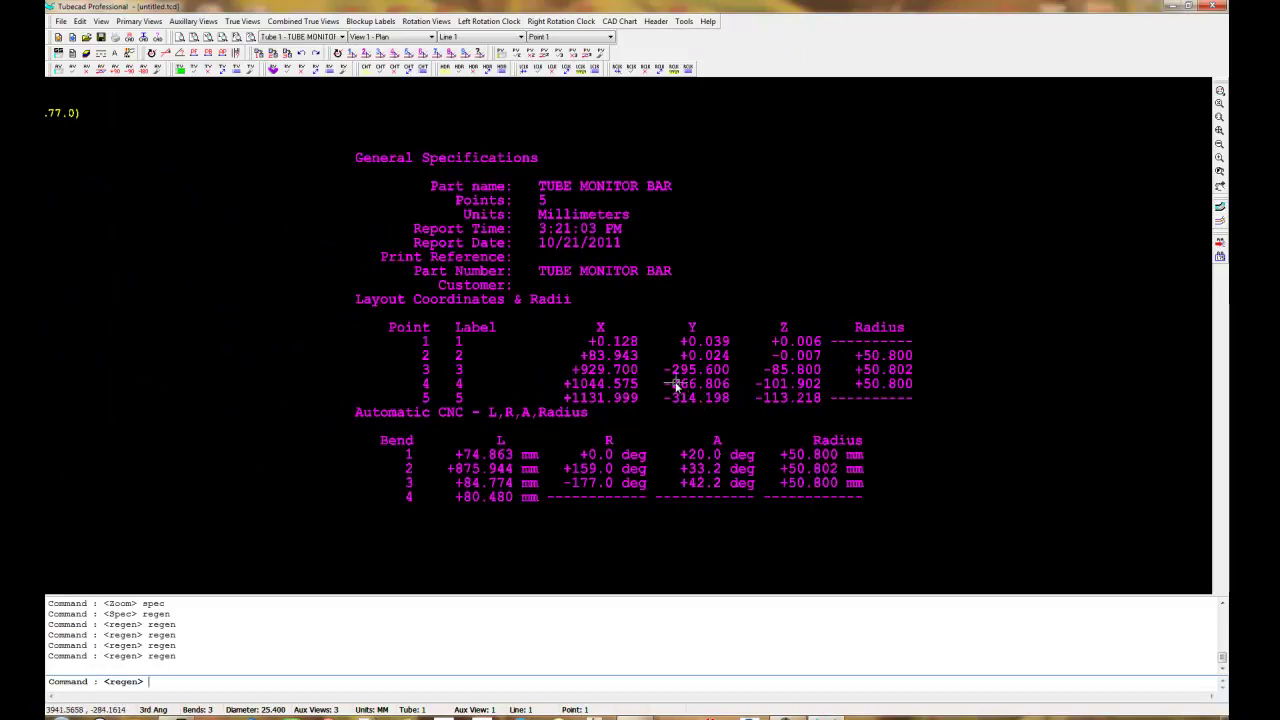
pyautogui.scroll(-4, 617, 371)
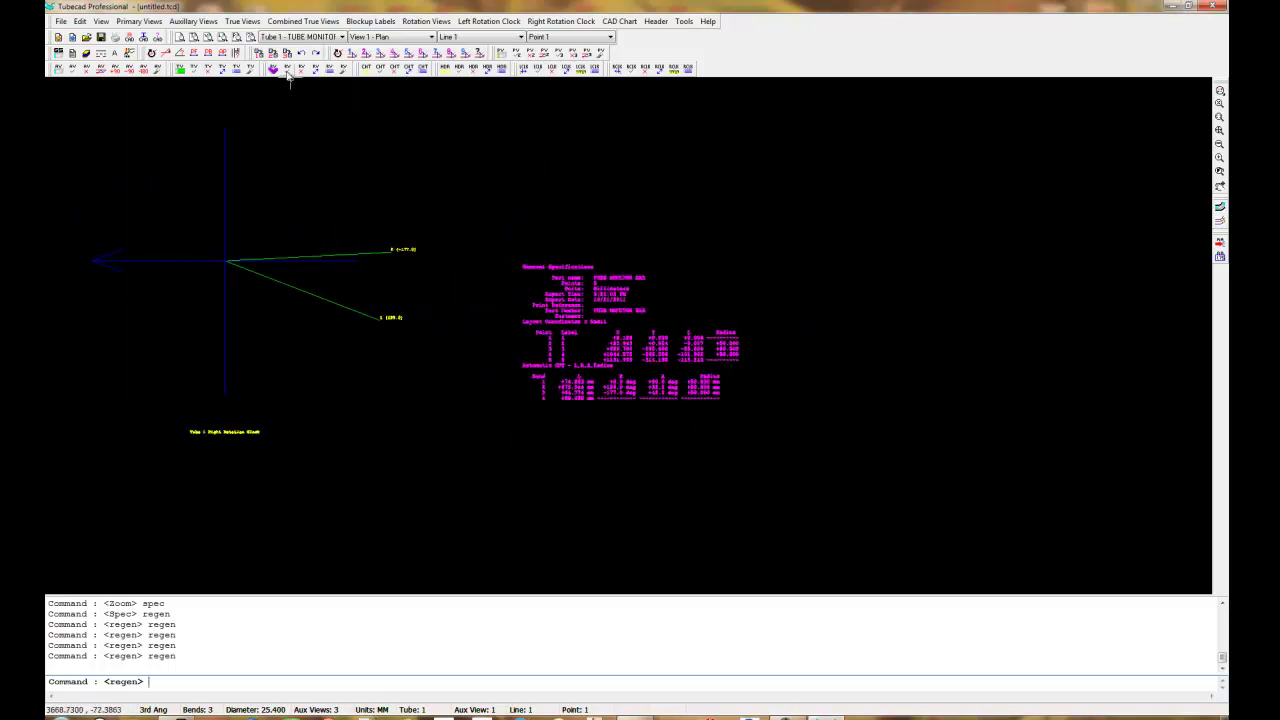
pyautogui.scroll(-1, 760, 165)
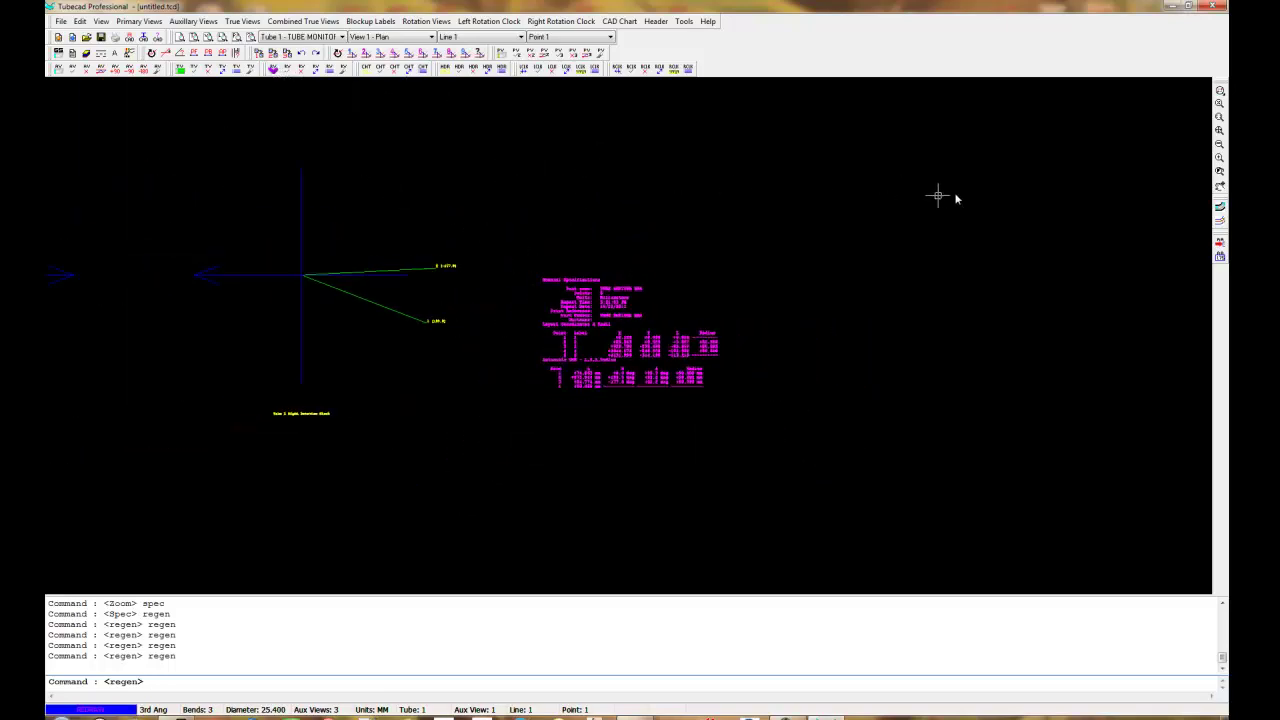
# - Open the plot layout of the whole drawing and set the paper orientation to landscape
pyautogui.click(1219, 131)
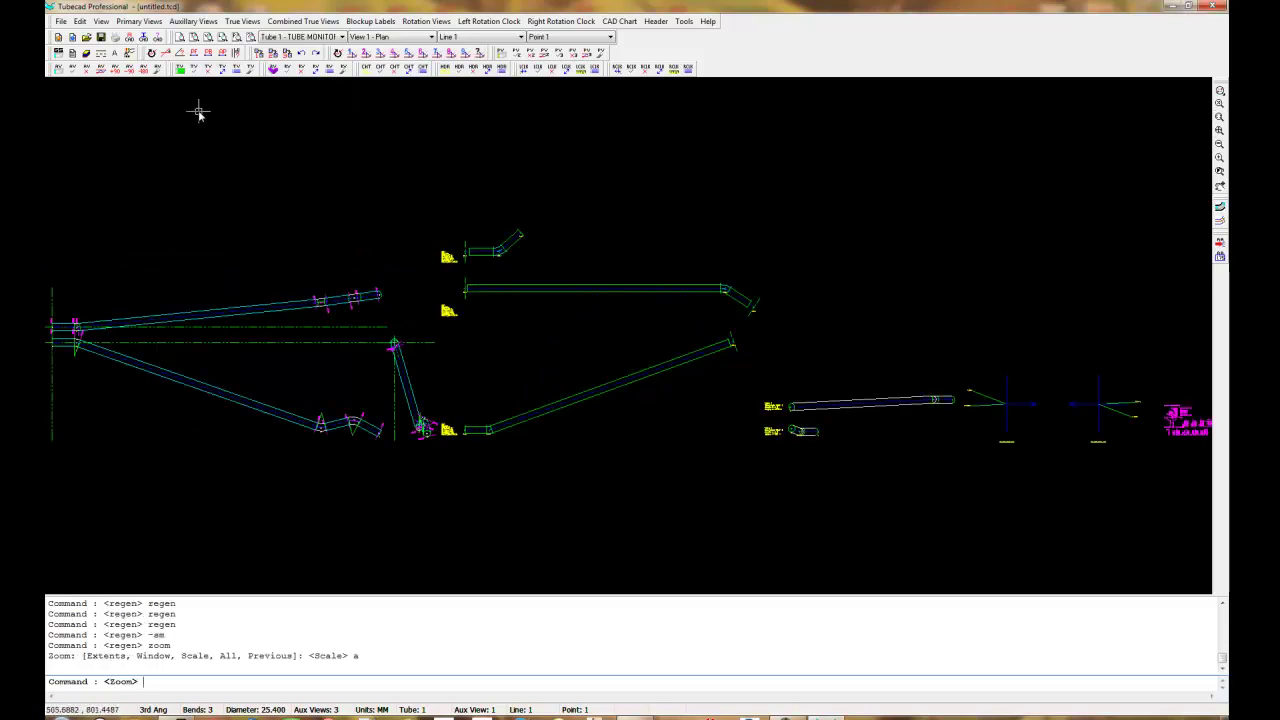
pyautogui.click(61, 21)
pyautogui.click(90, 122)
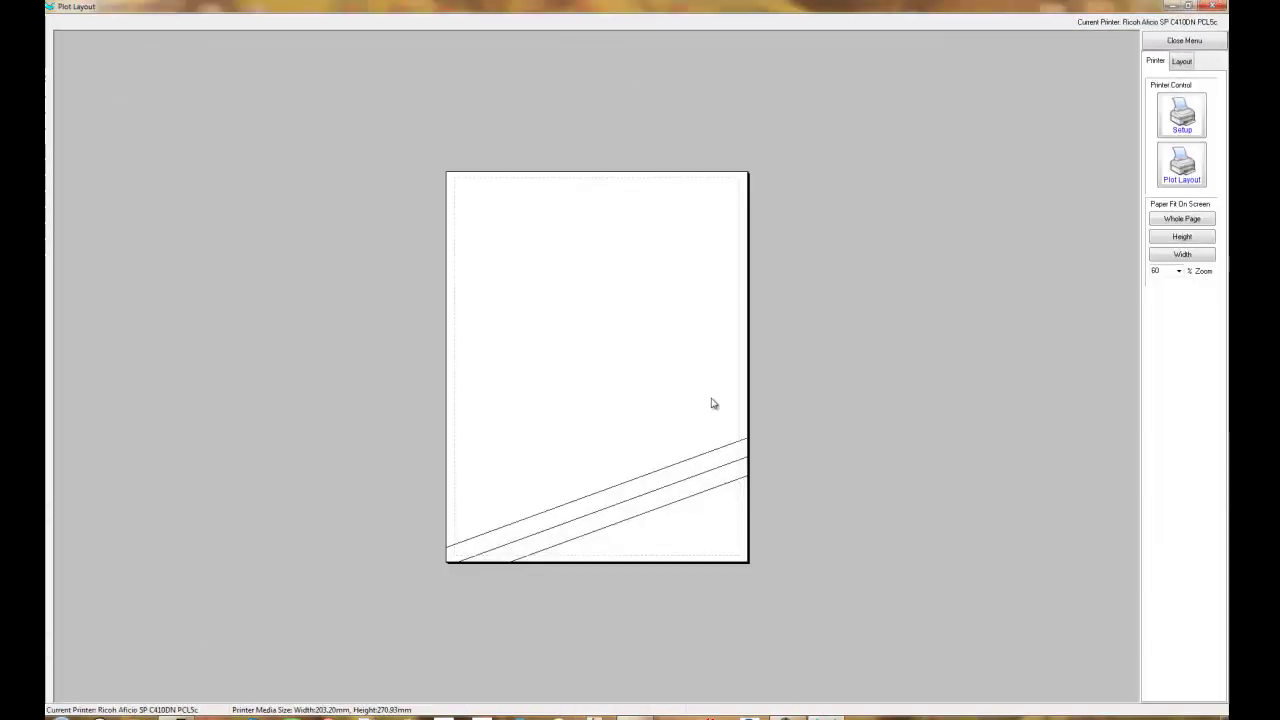
pyautogui.click(1182, 115)
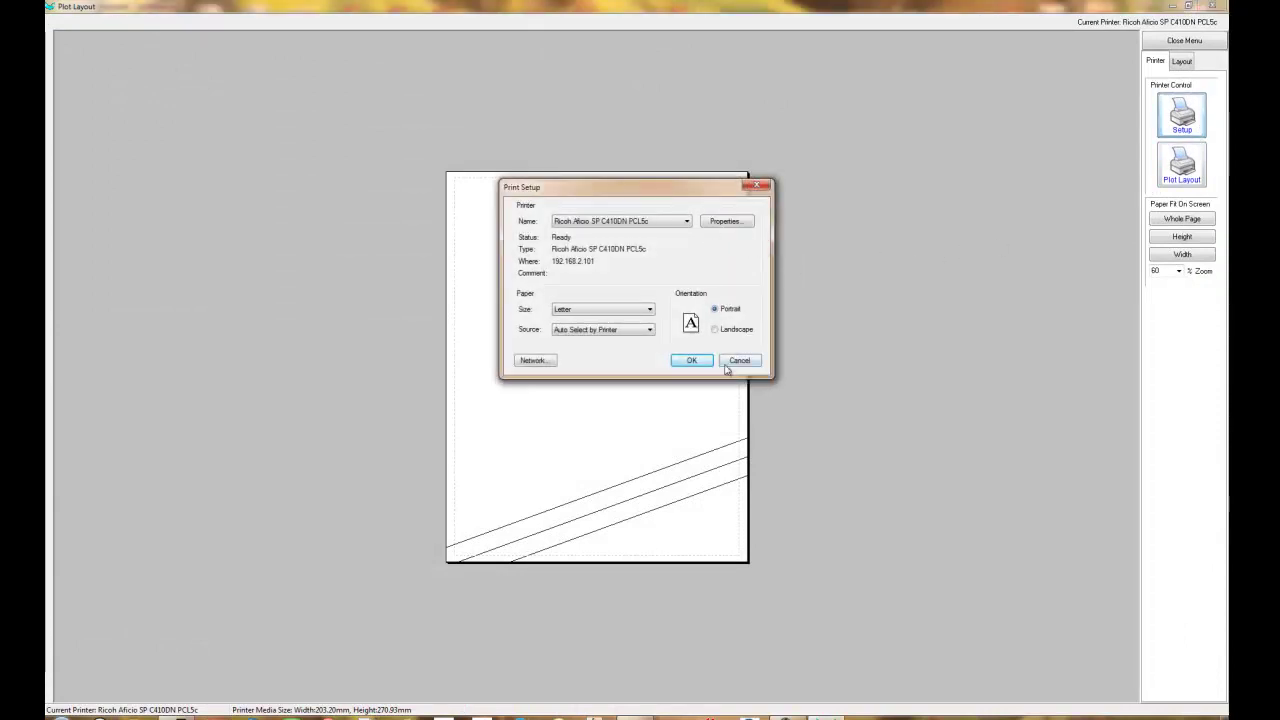
pyautogui.click(730, 330)
pyautogui.click(705, 363)
pyautogui.click(1182, 220)
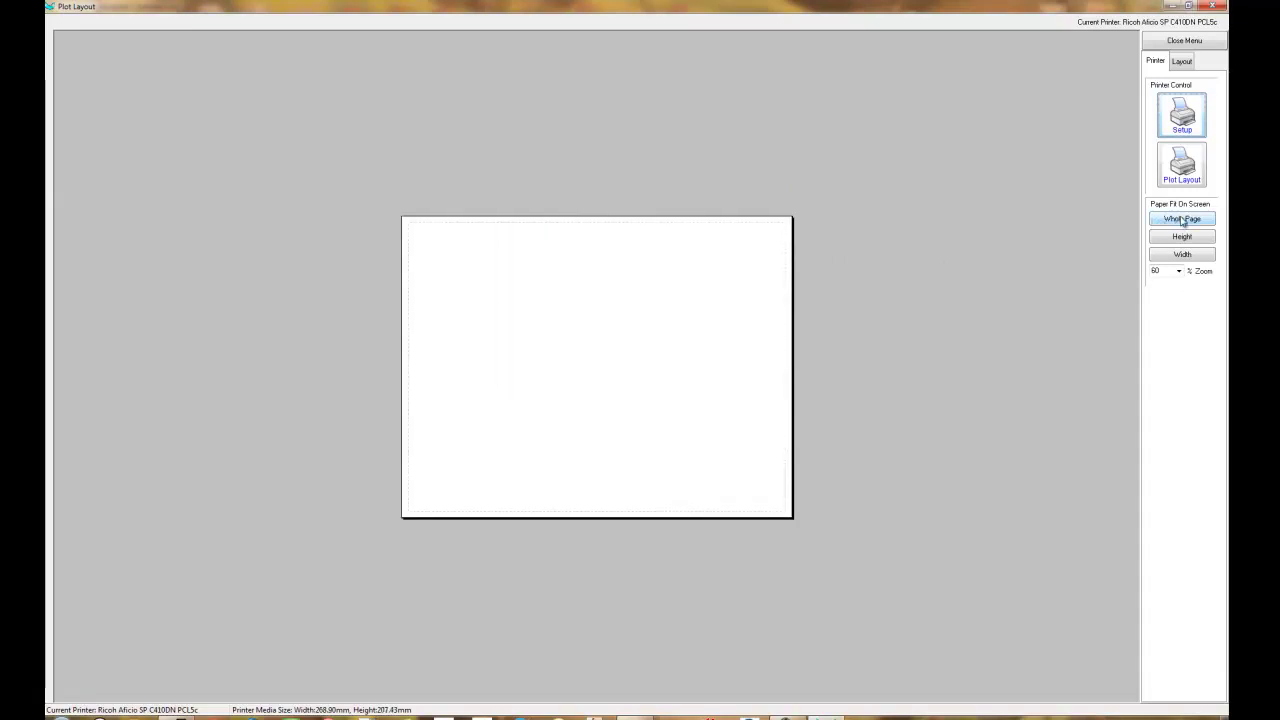
# - Scale the plot layout to 10% to preview the views on the page, and close the layout
pyautogui.click(1184, 63)
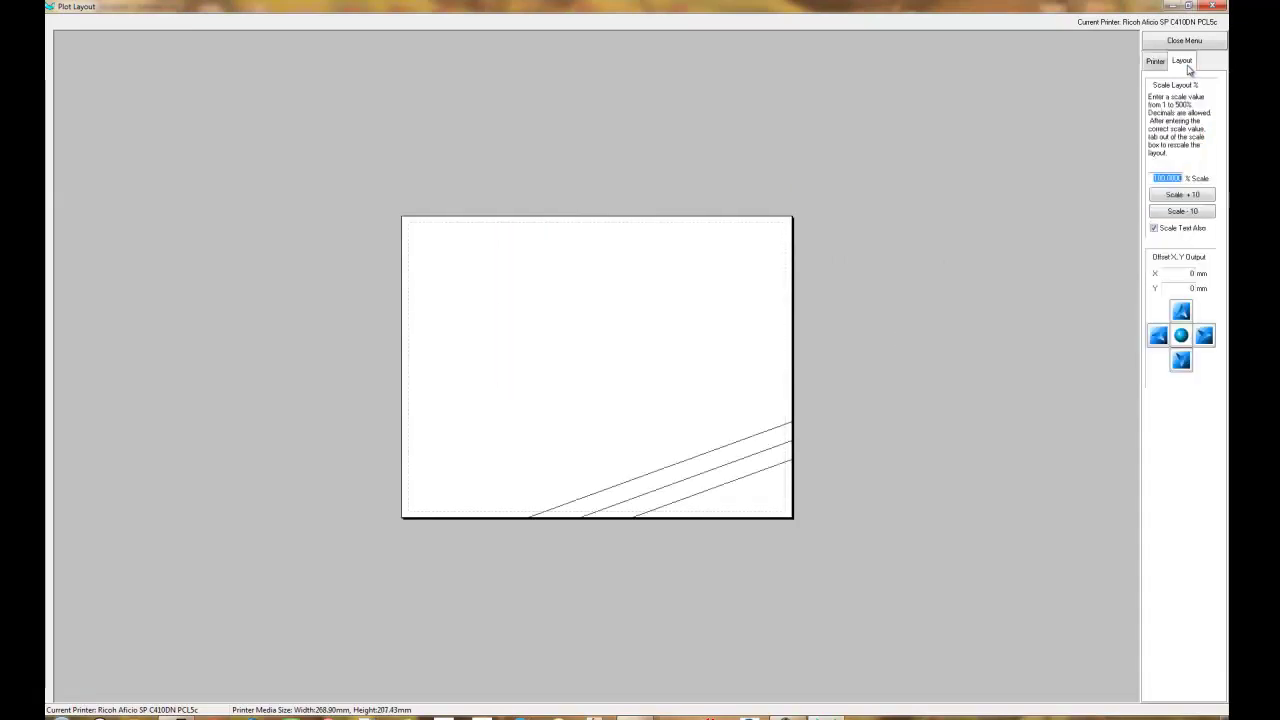
pyautogui.click(1200, 217)
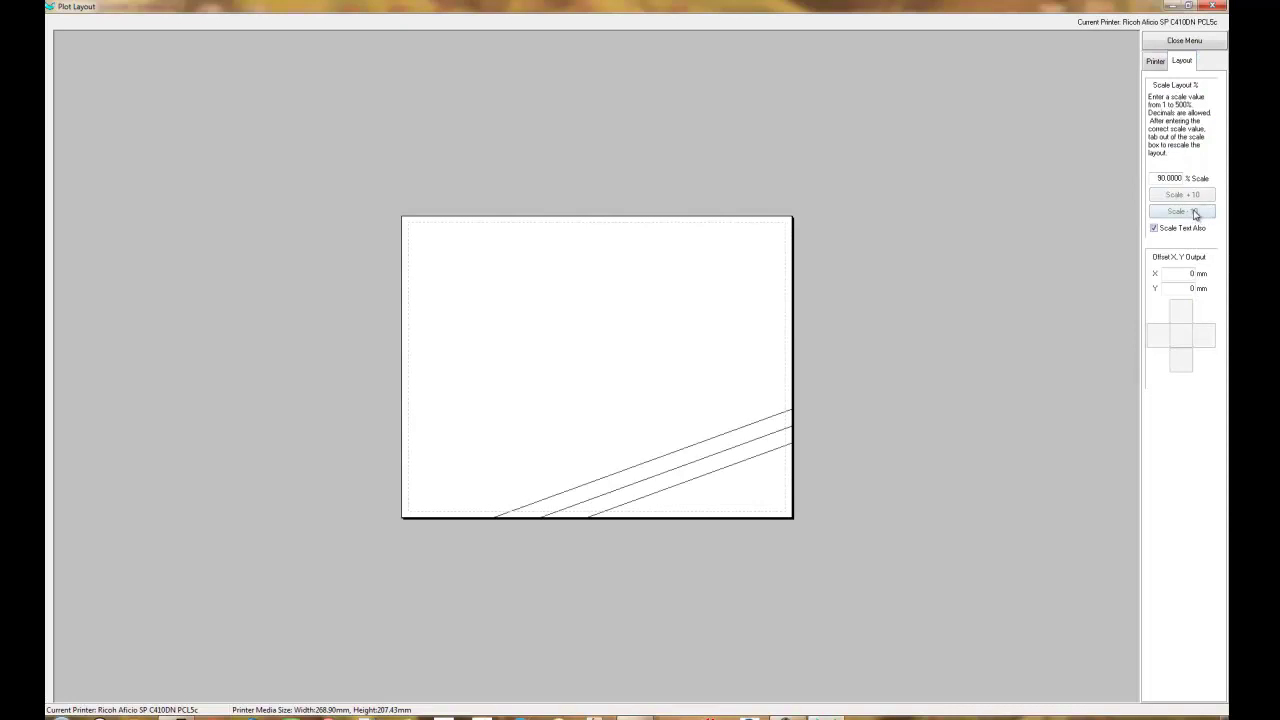
pyautogui.click(1196, 213)
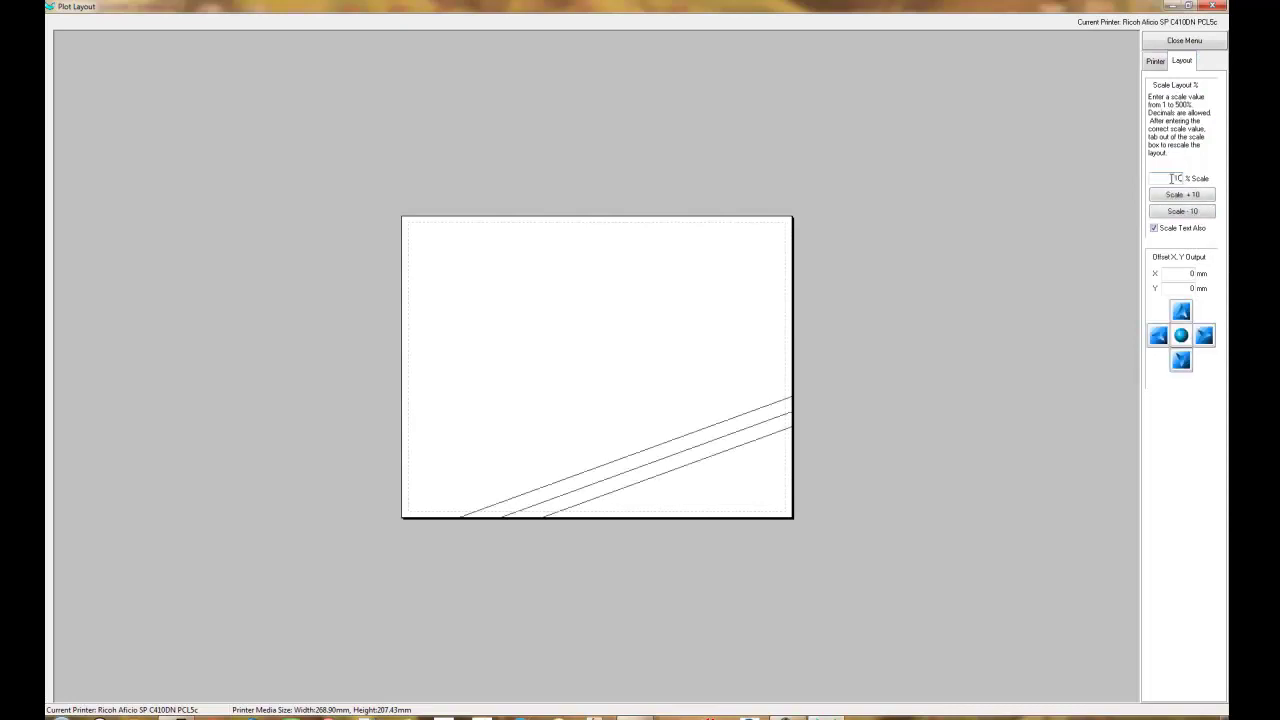
pyautogui.press('Tab')
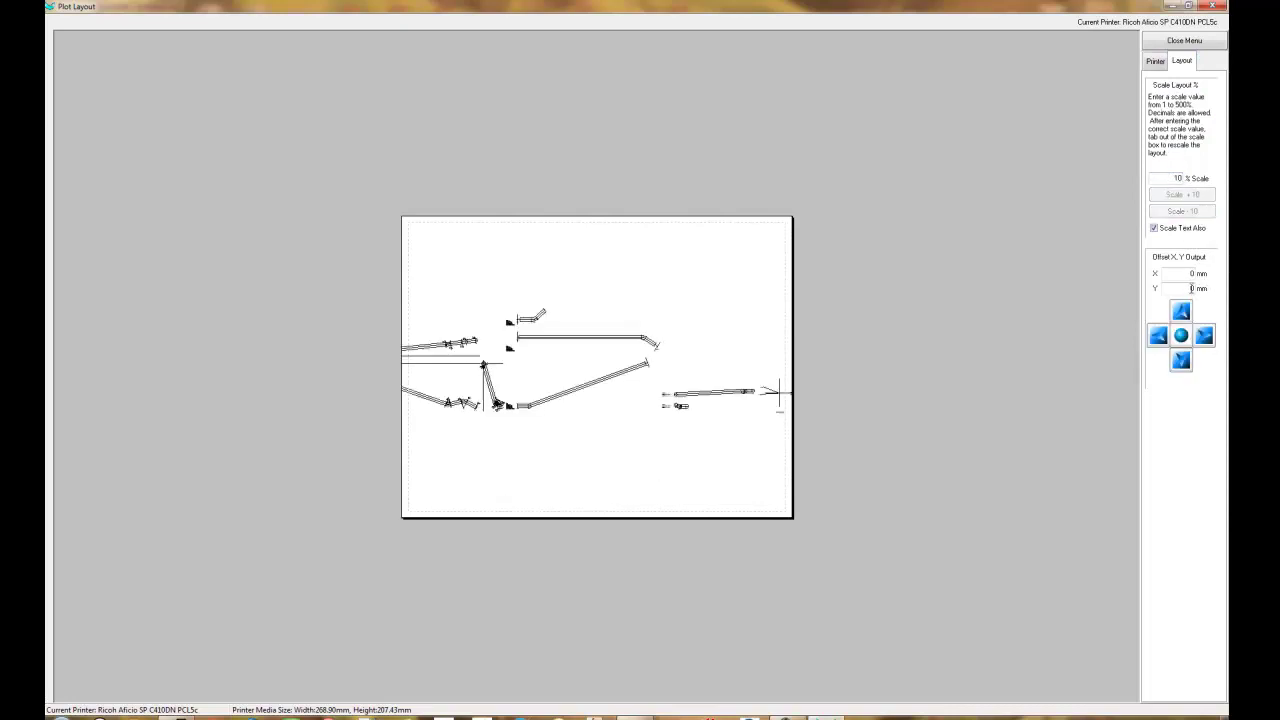
pyautogui.click(1206, 40)
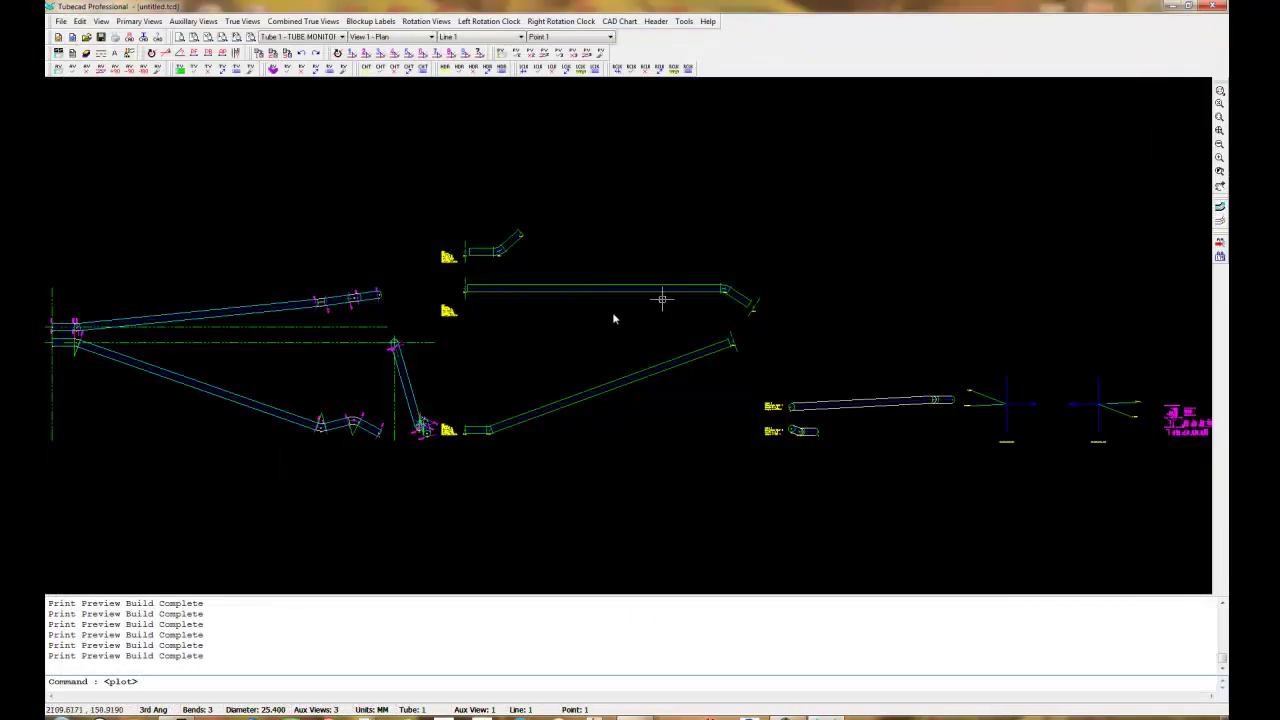
pyautogui.scroll(3, 300, 351)
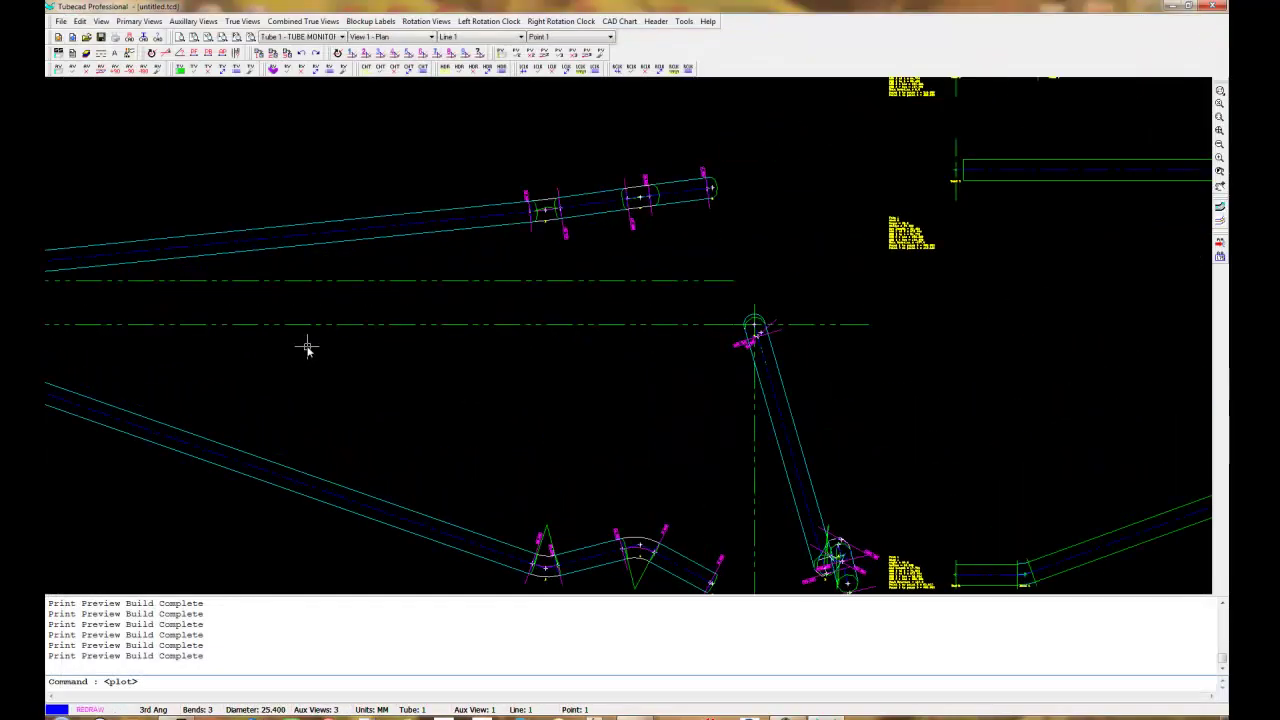
pyautogui.scroll(-1, 310, 348)
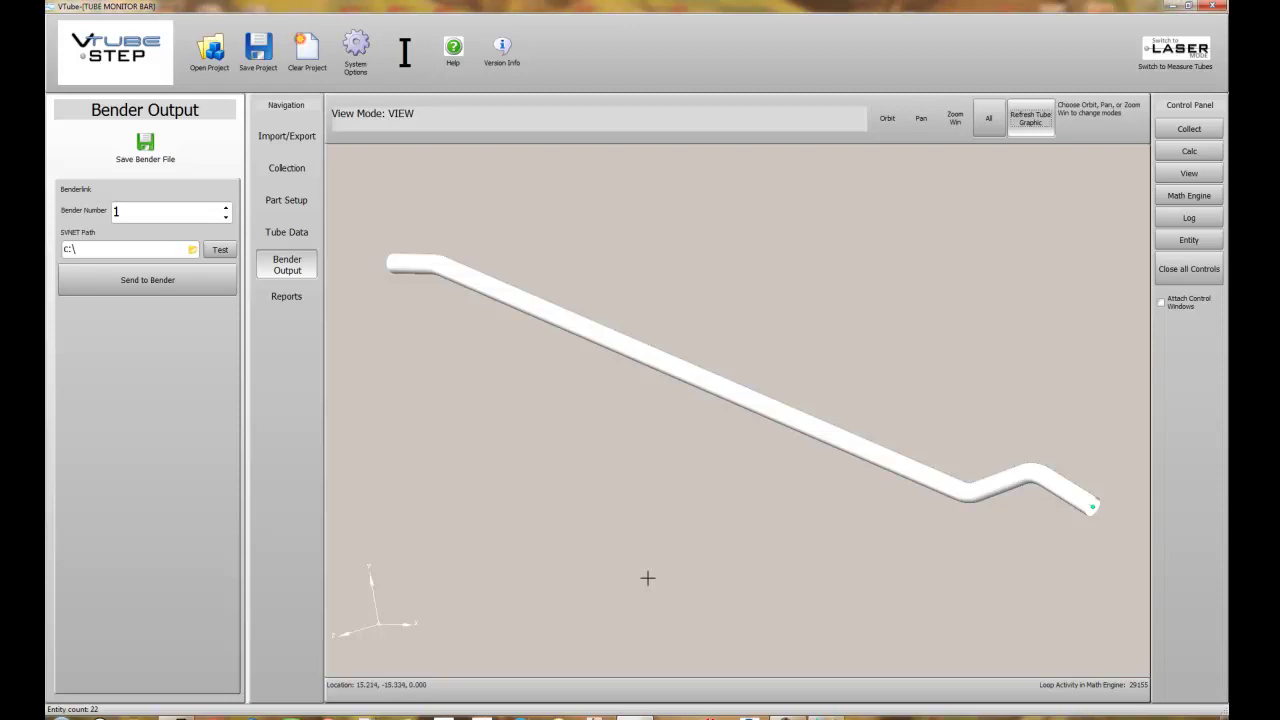
# - In VTube-STEP, start saving the project as TUBE MONITOR BAR.vtp and open the customer data folder as its location
pyautogui.click(258, 50)
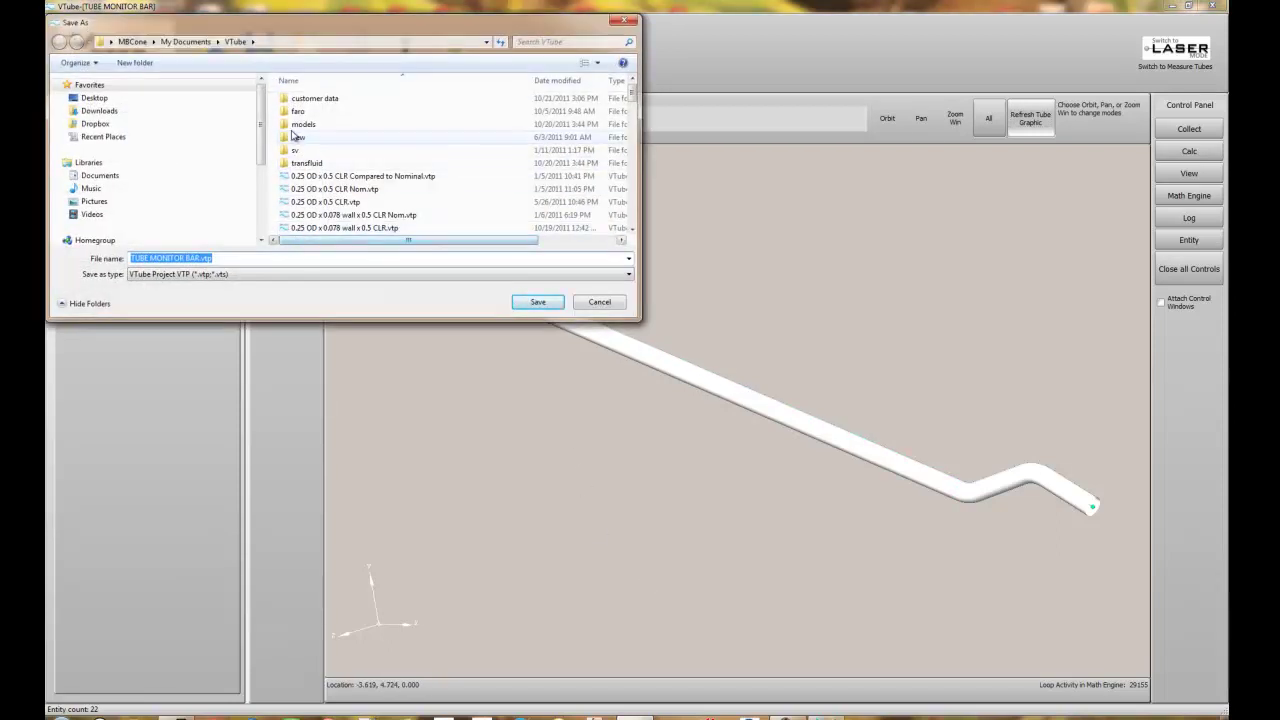
pyautogui.doubleClick(300, 98)
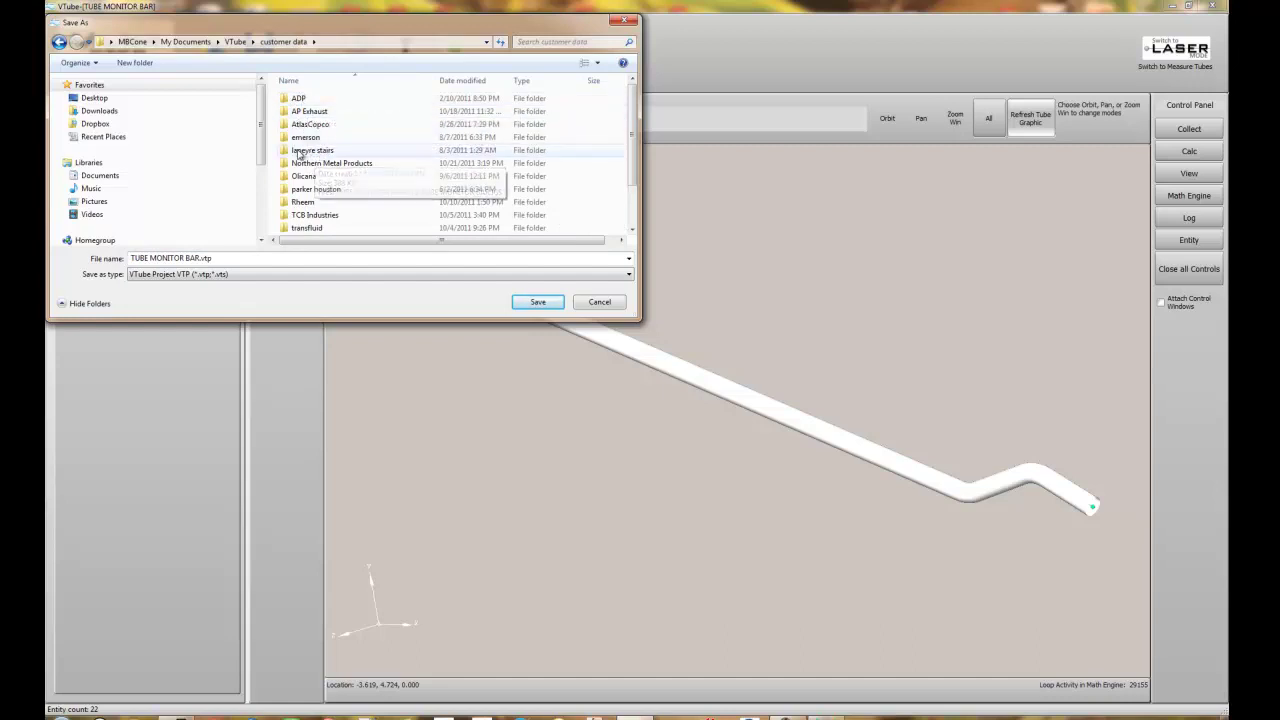